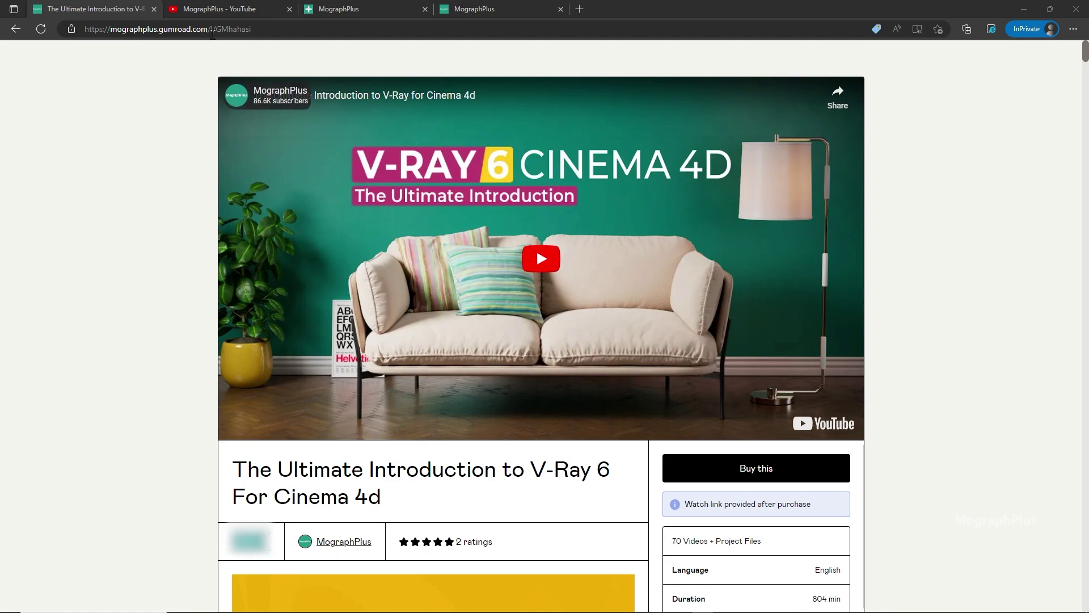
- Look over the recently uploaded videos on the MographPlus YouTube channel
left_click(213, 7)
scroll(392, 357, "down", 5)
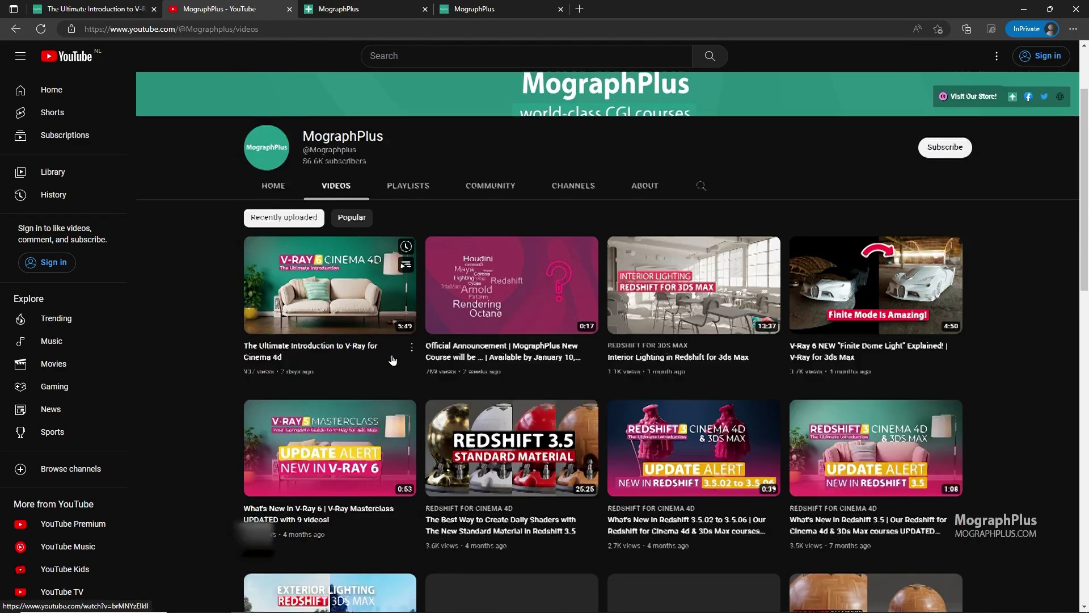
scroll(393, 359, "up", 5)
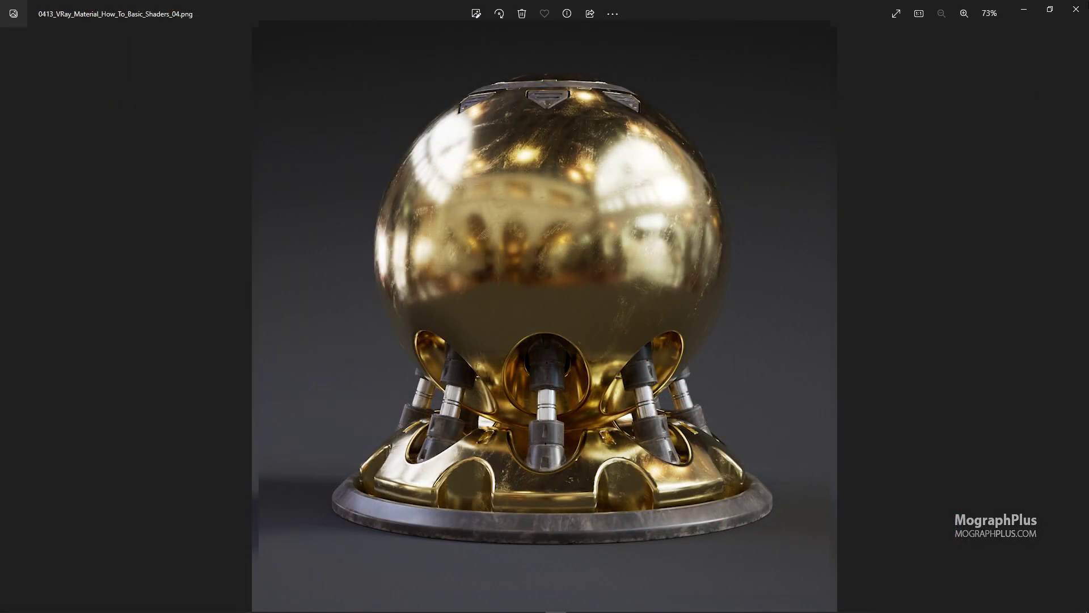
left_click(1065, 15)
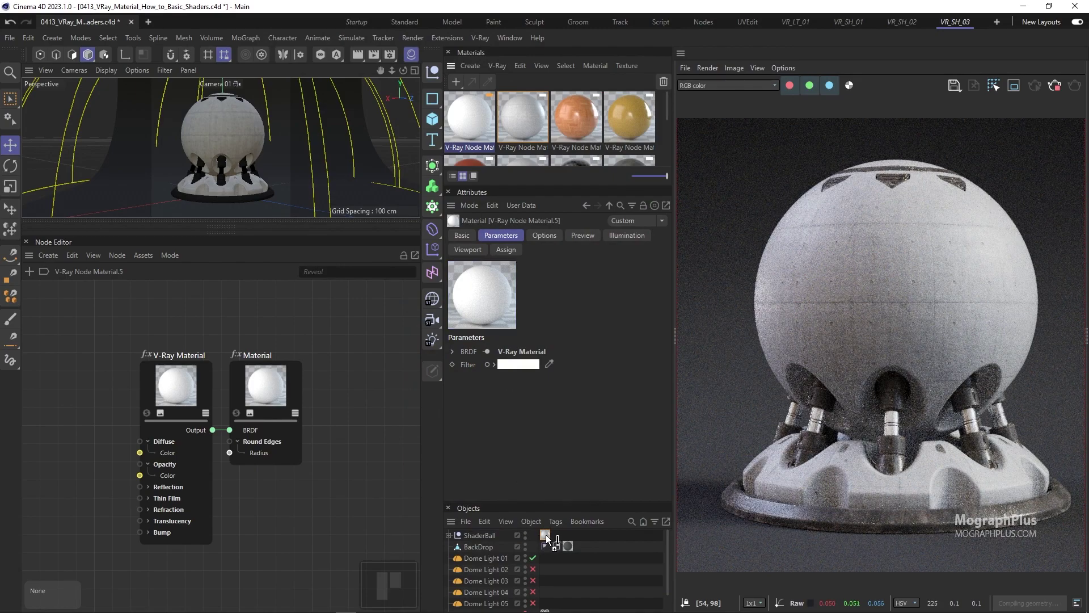
- Switch to Cinema 4D and assign the white V-Ray node material to the ShaderBall object
left_click_drag(546, 535, 545, 535)
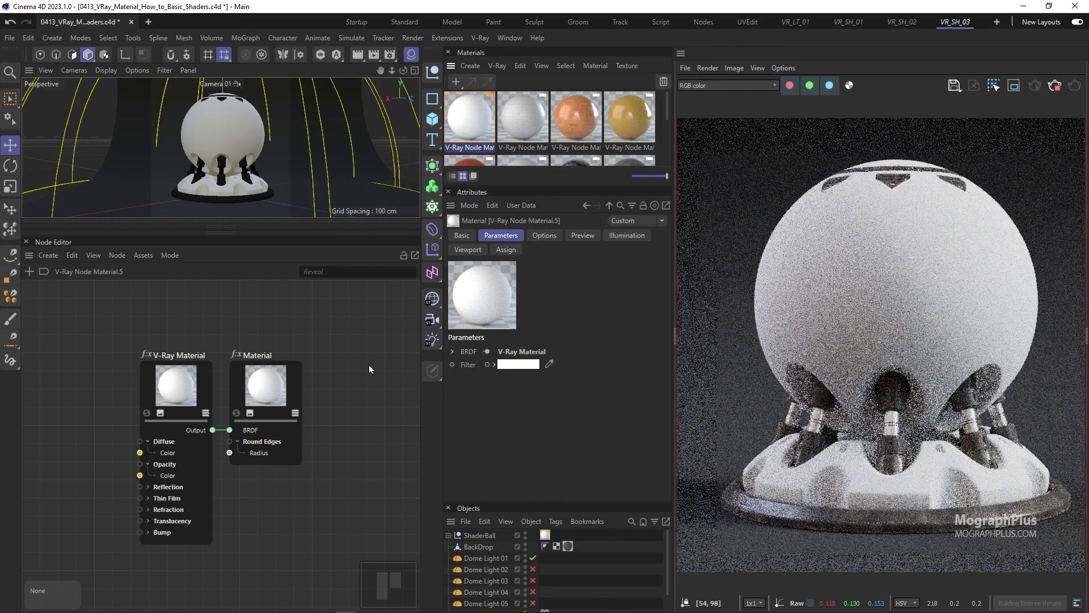
- Set the reflection colour of the V-Ray Material node to pure white (RGB 255, 255, 255)
scroll(144, 365, "down", 1)
scroll(146, 361, "down", 3)
middle_click_drag(152, 368, 264, 356)
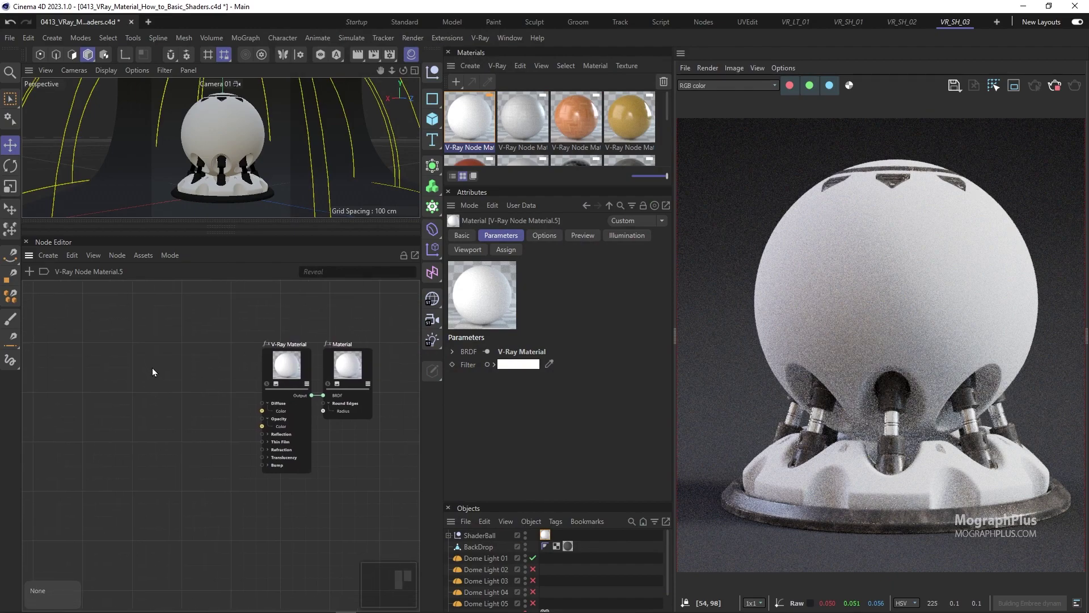
scroll(152, 367, "up", 2)
left_click(328, 363)
left_click(584, 230)
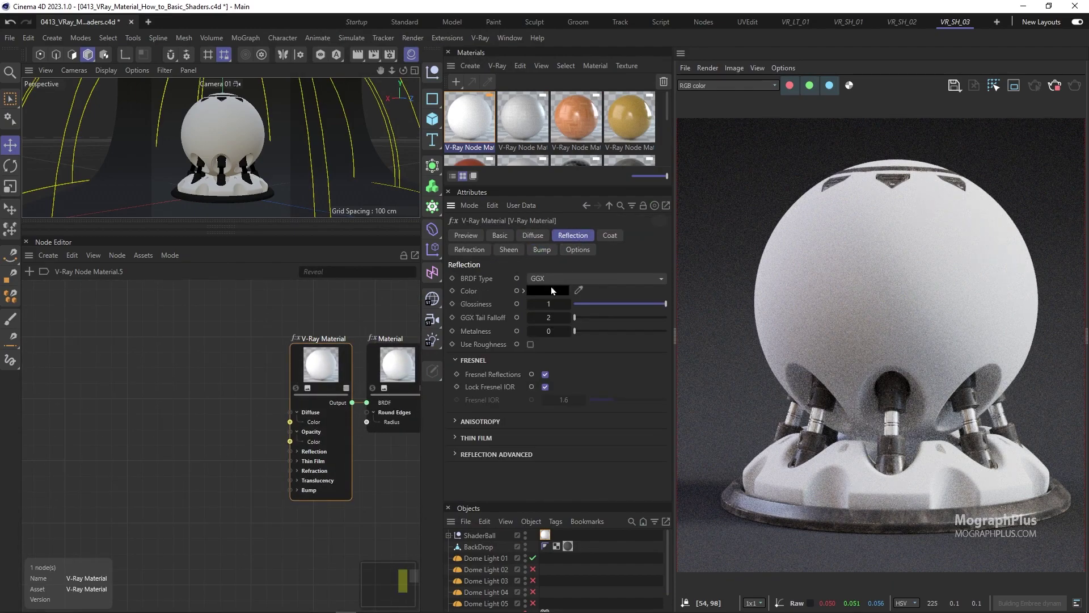
left_click(550, 288)
left_click(436, 370)
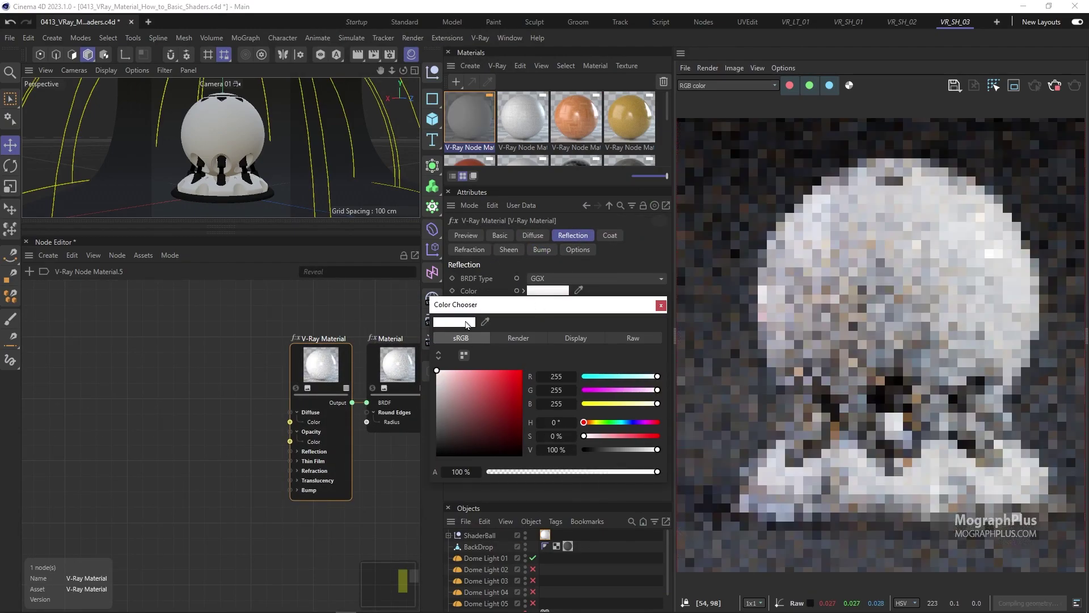
left_click(660, 305)
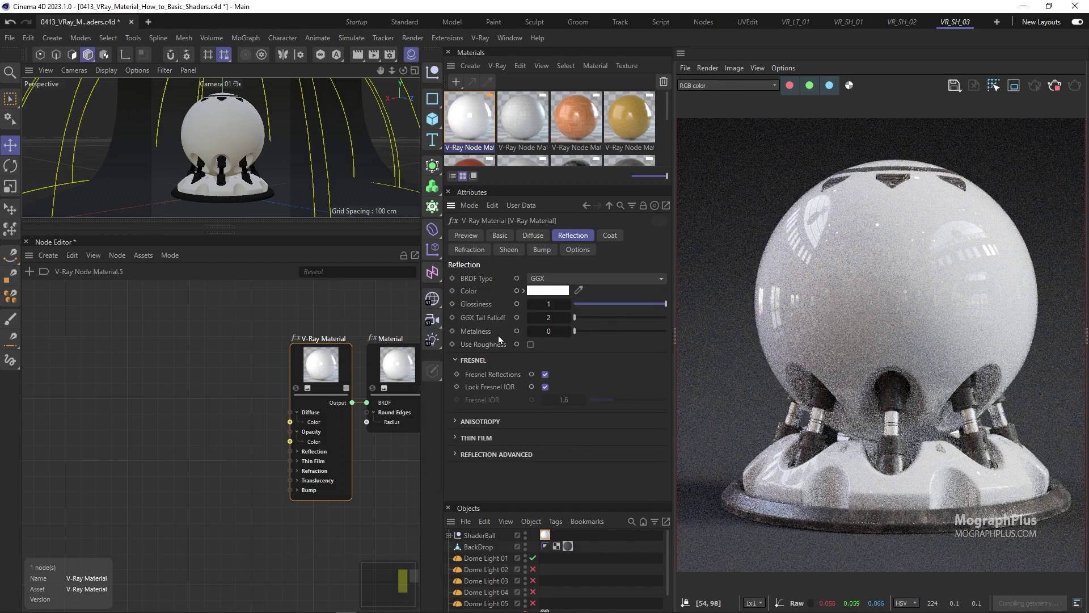
- Make the material's reflection roughness-based, with Roughness 0 and Metalness 1
left_click(530, 344)
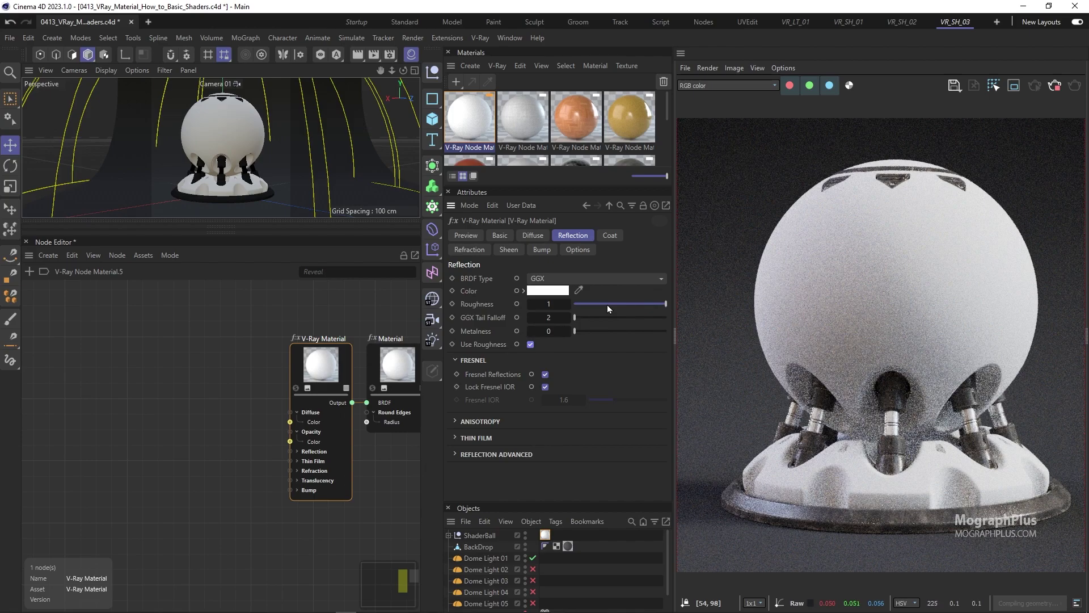
left_click(486, 305)
left_click_drag(582, 308, 562, 304)
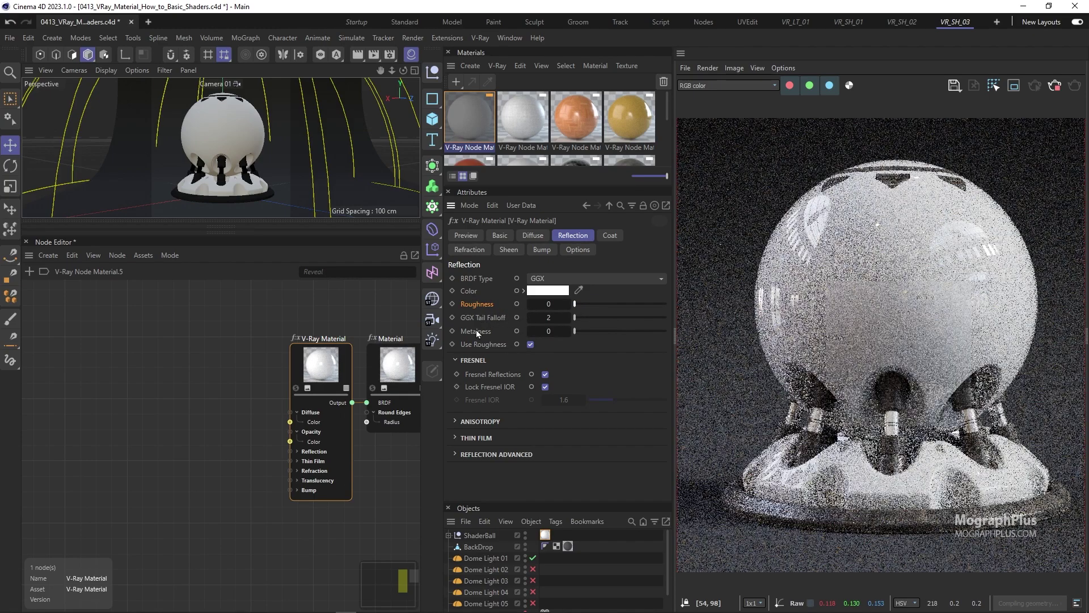
left_click(475, 330)
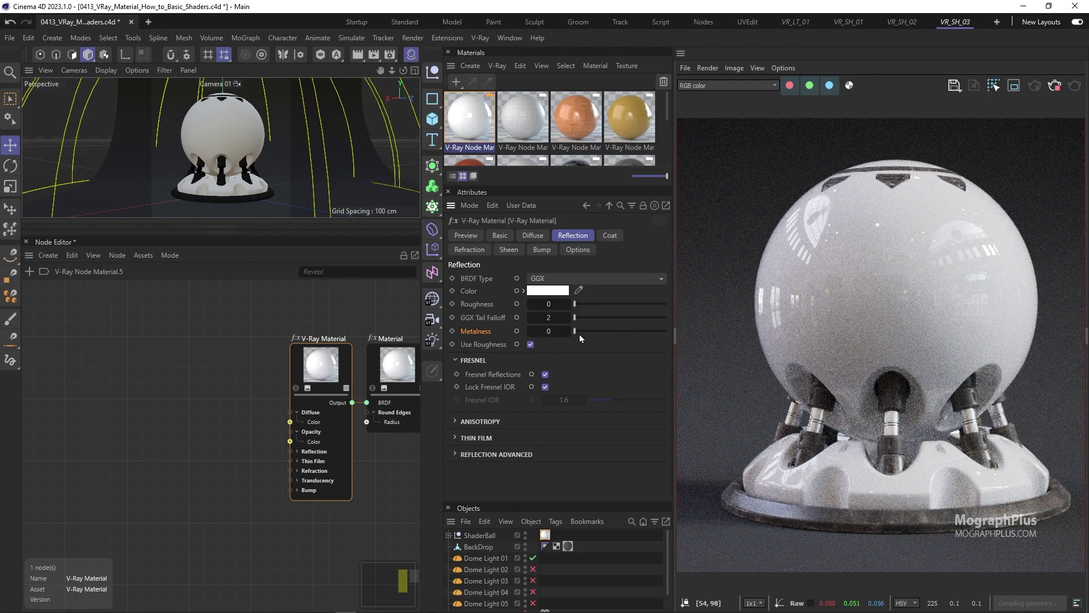
left_click_drag(576, 331, 702, 332)
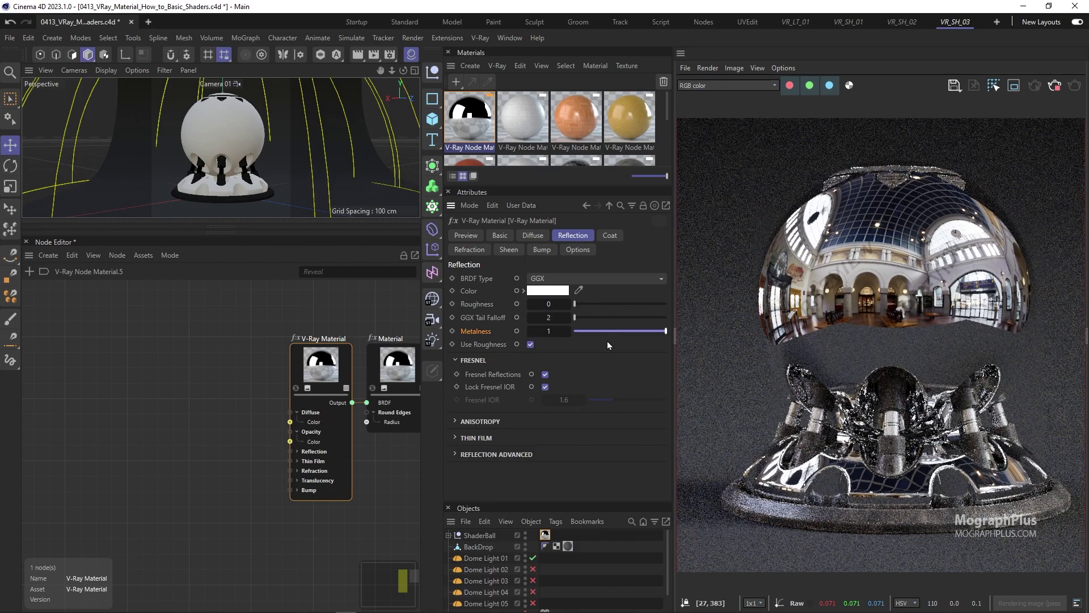
- Set the material's diffuse colour to a gold tone with sRGB values 236, 207, 141
left_click(541, 238)
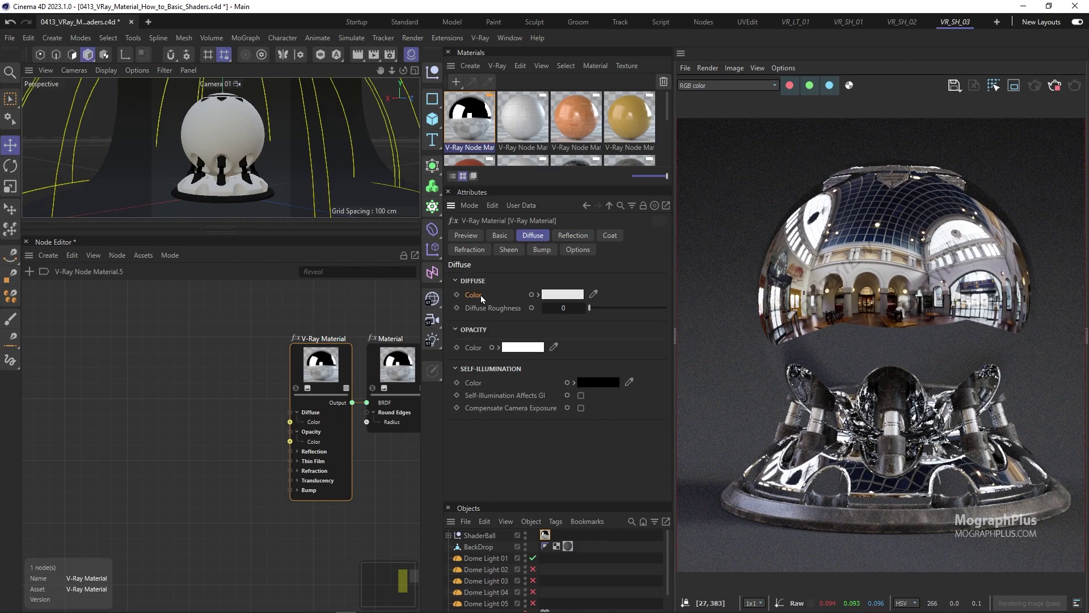
left_click(556, 296)
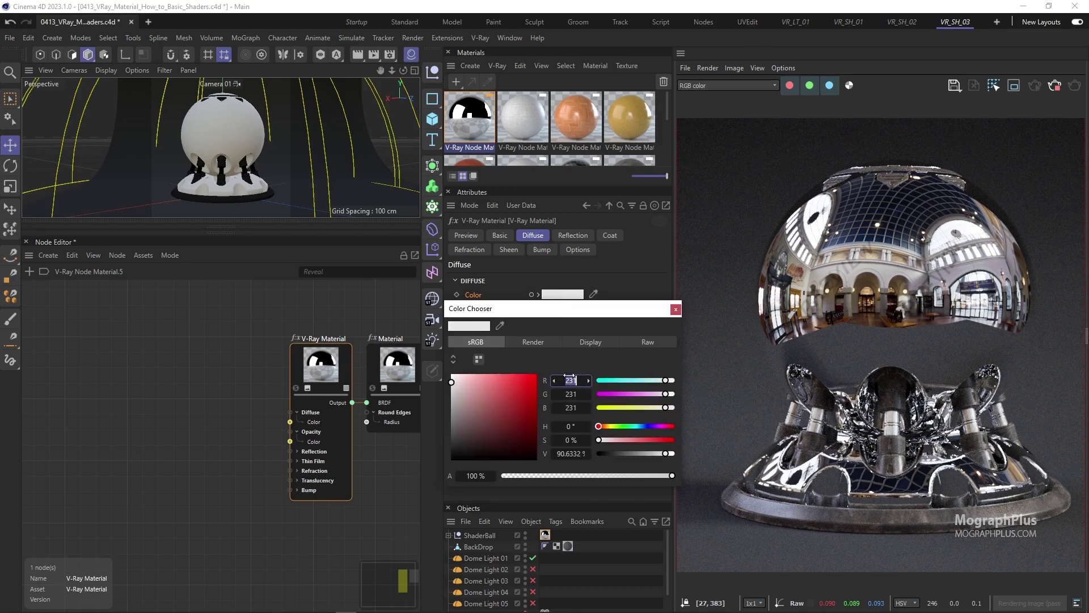
type("236")
key("Tab")
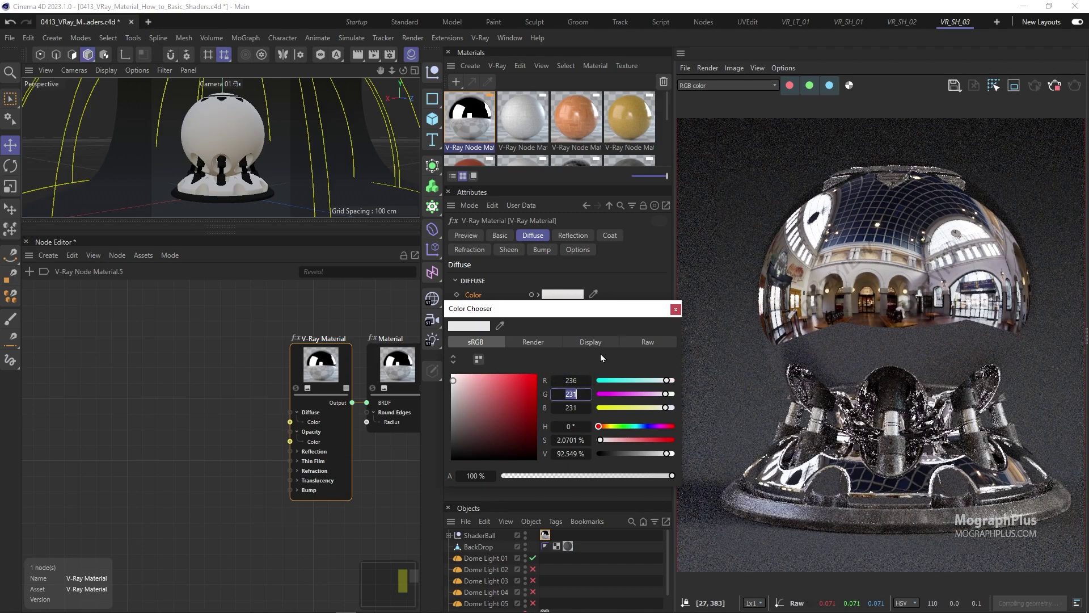
type("207")
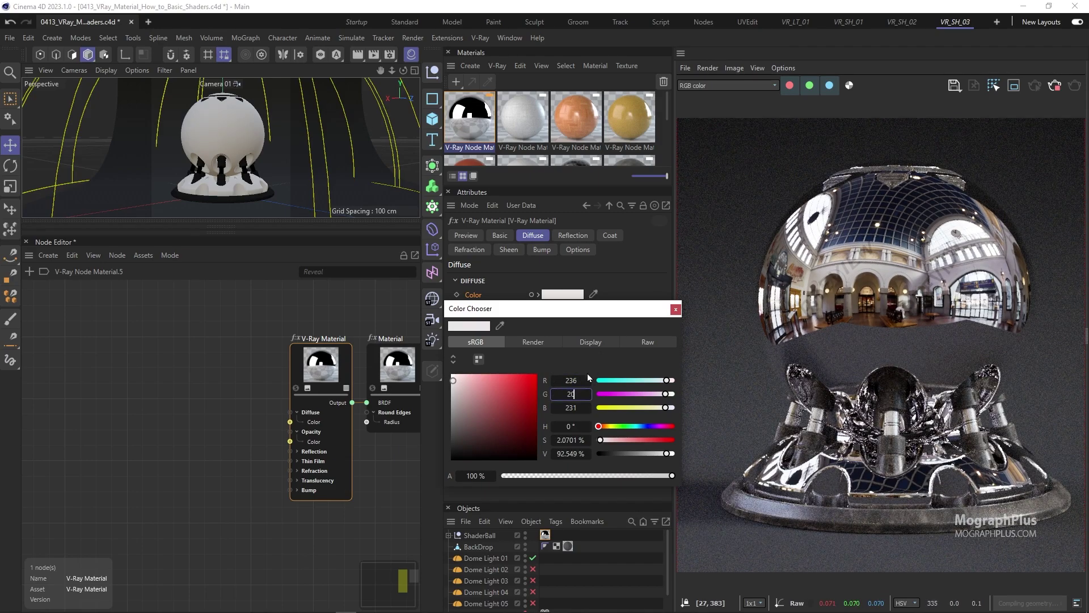
key("Tab")
type("1")
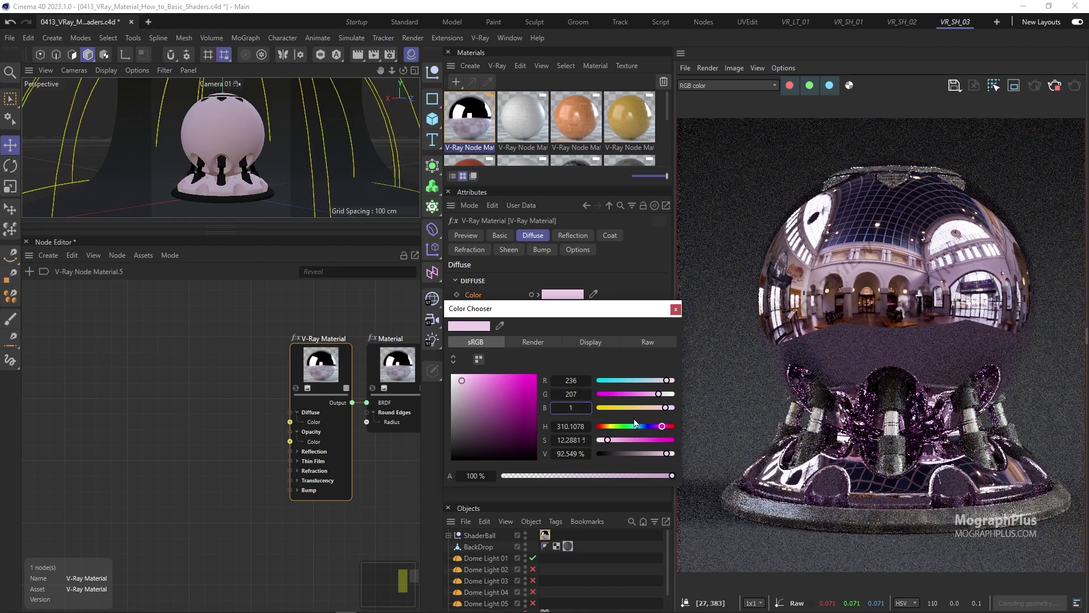
type("41")
key("Return")
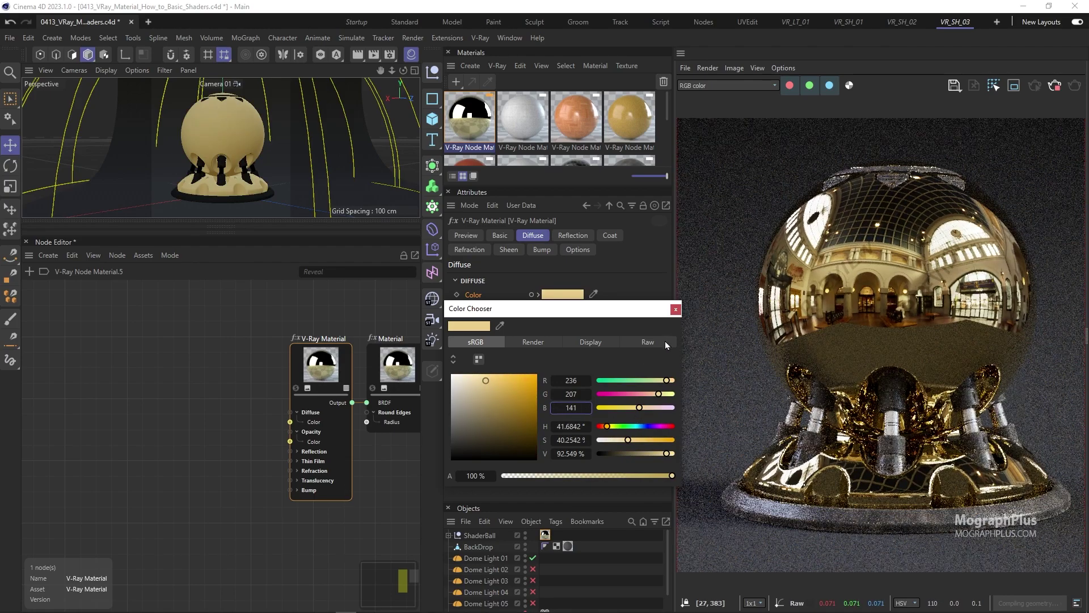
left_click(676, 309)
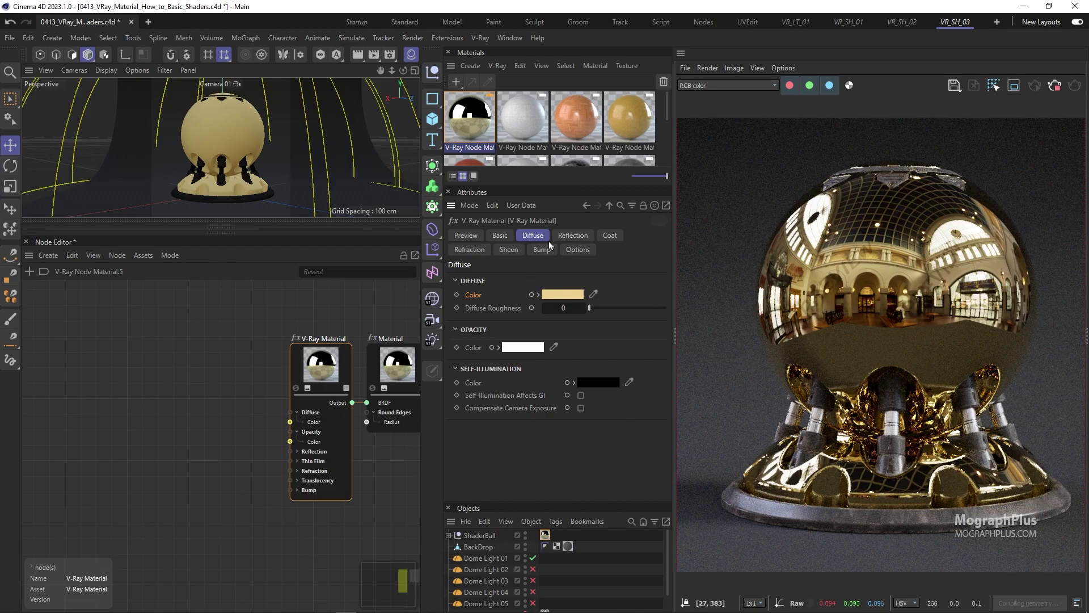
- Add a Bitmap node to the material graph and load the BW_Metal_02 texture from the tex folder
left_click(564, 236)
left_click(132, 376)
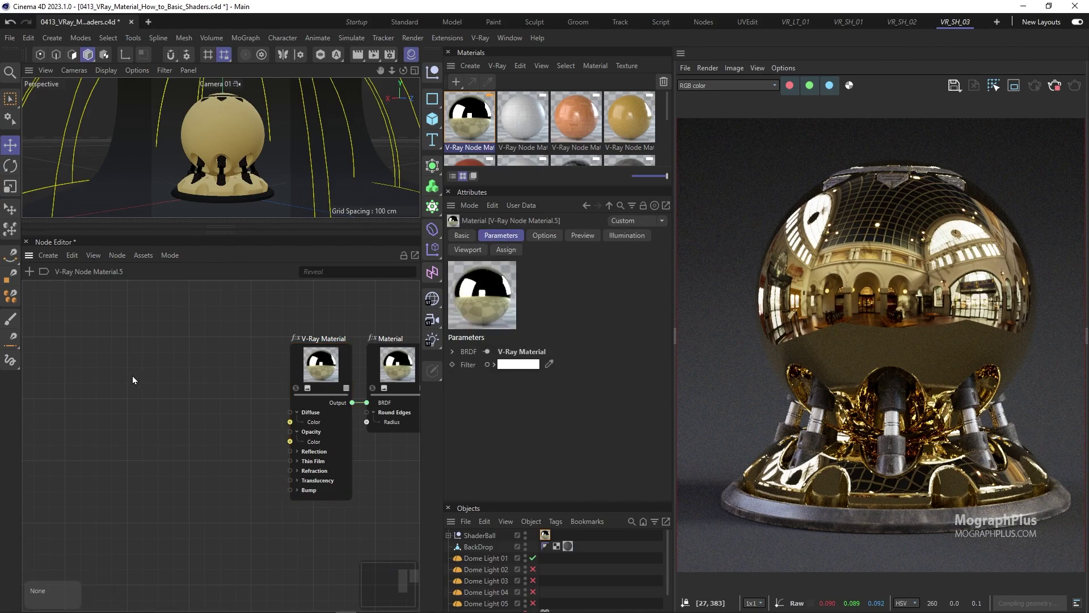
type("cbit")
key("Return")
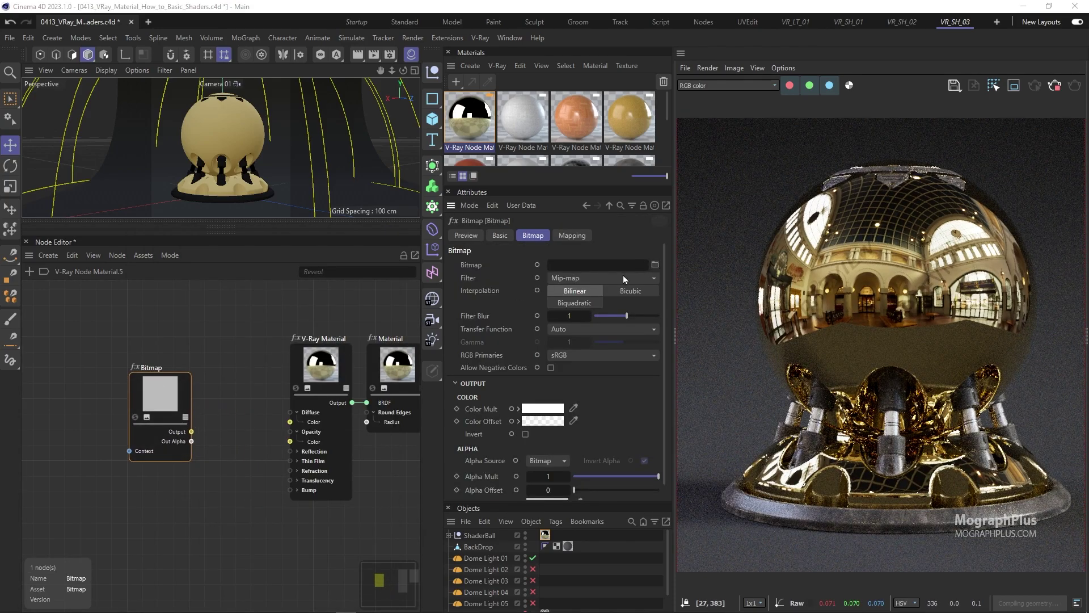
left_click(655, 265)
double_click(260, 97)
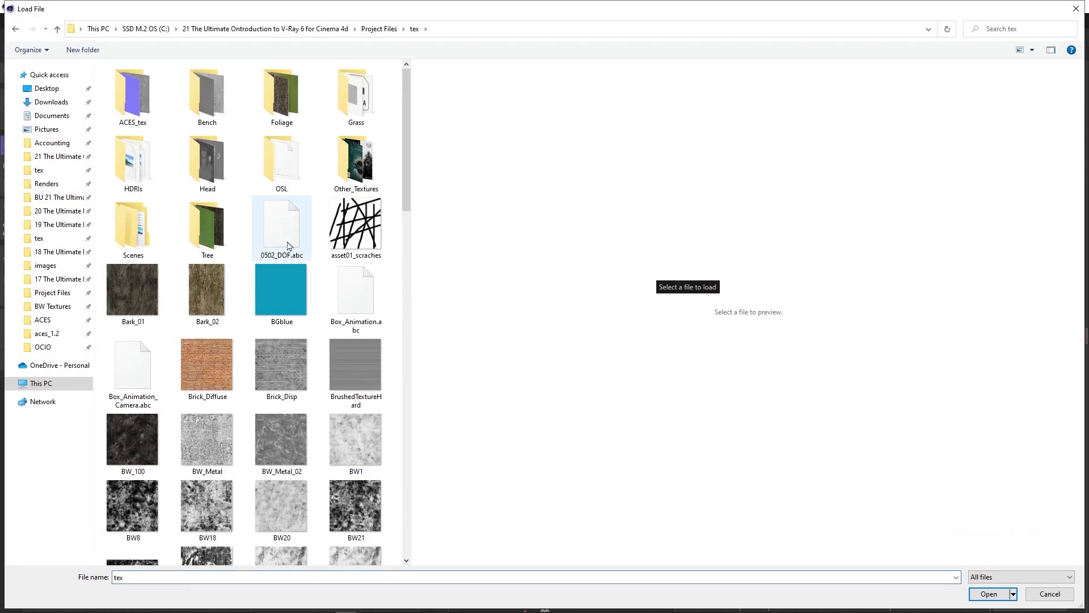
left_click(282, 433)
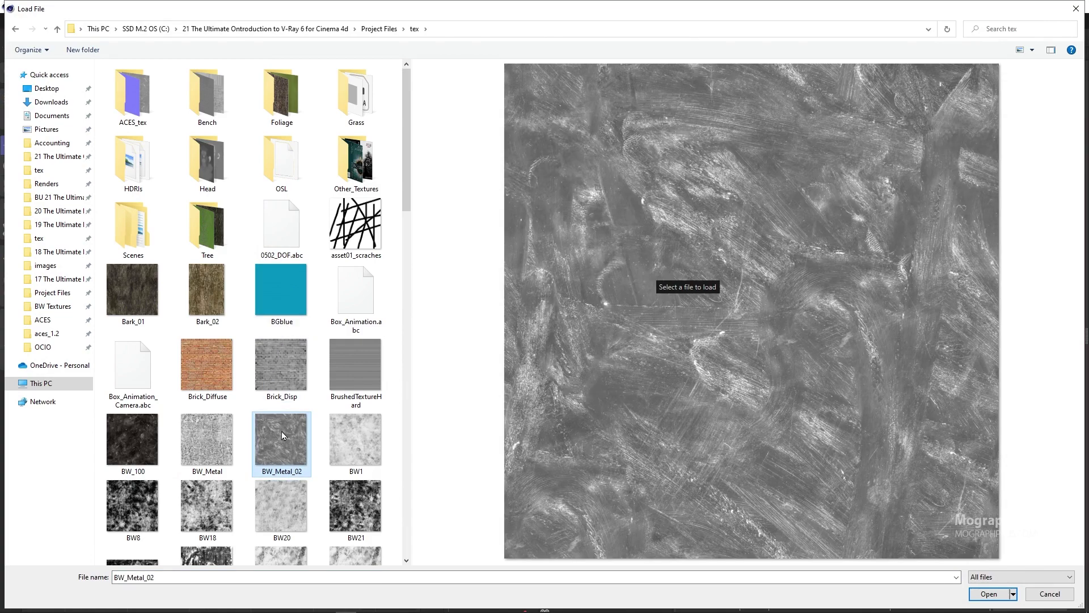
double_click(282, 434)
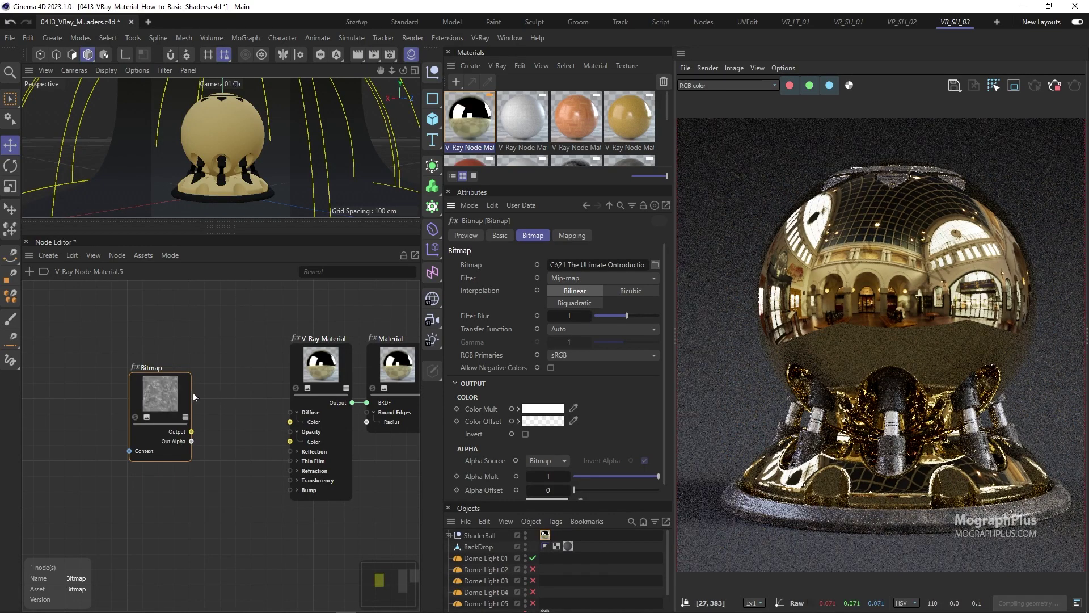
- Place the Bitmap node before the V-Ray Material node and connect its Output to the reflection Roughness input
left_click_drag(158, 399, 109, 423)
scroll(175, 427, "up", 1)
middle_click_drag(243, 433, 171, 413)
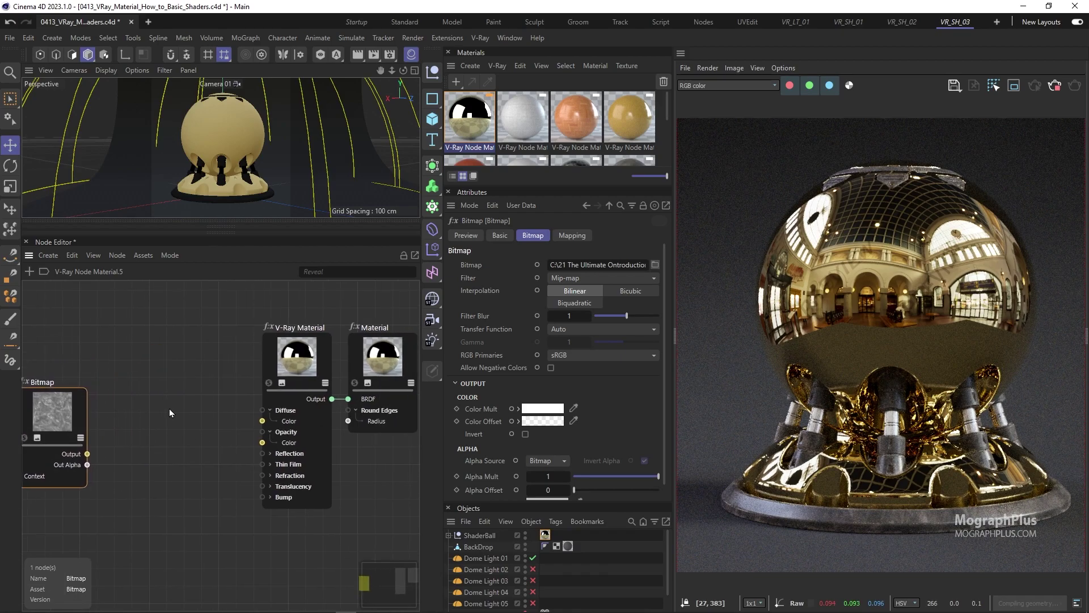
left_click_drag(49, 409, 87, 411)
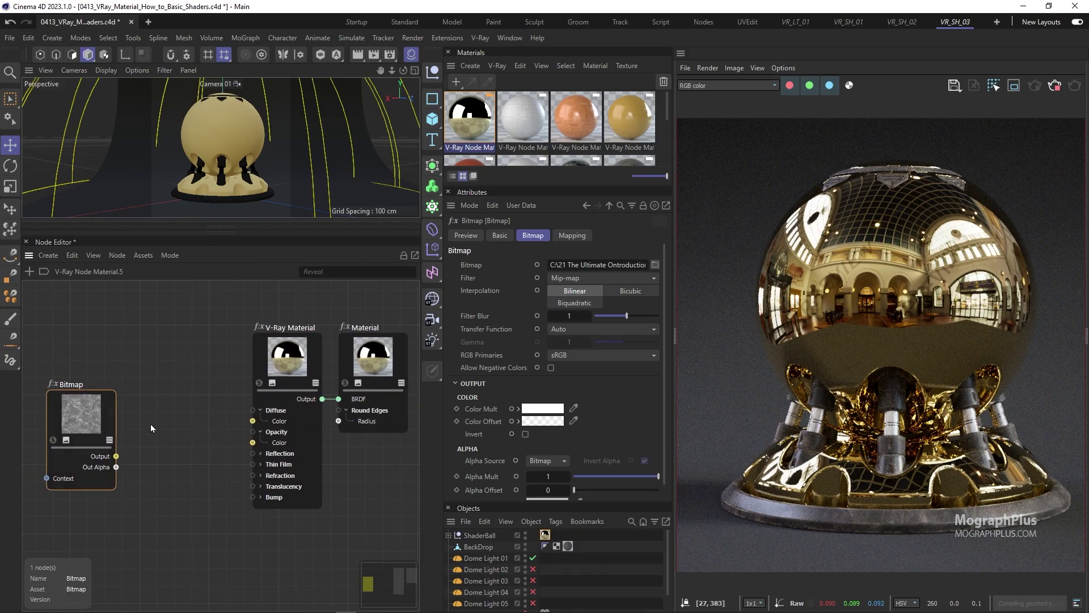
left_click(259, 454)
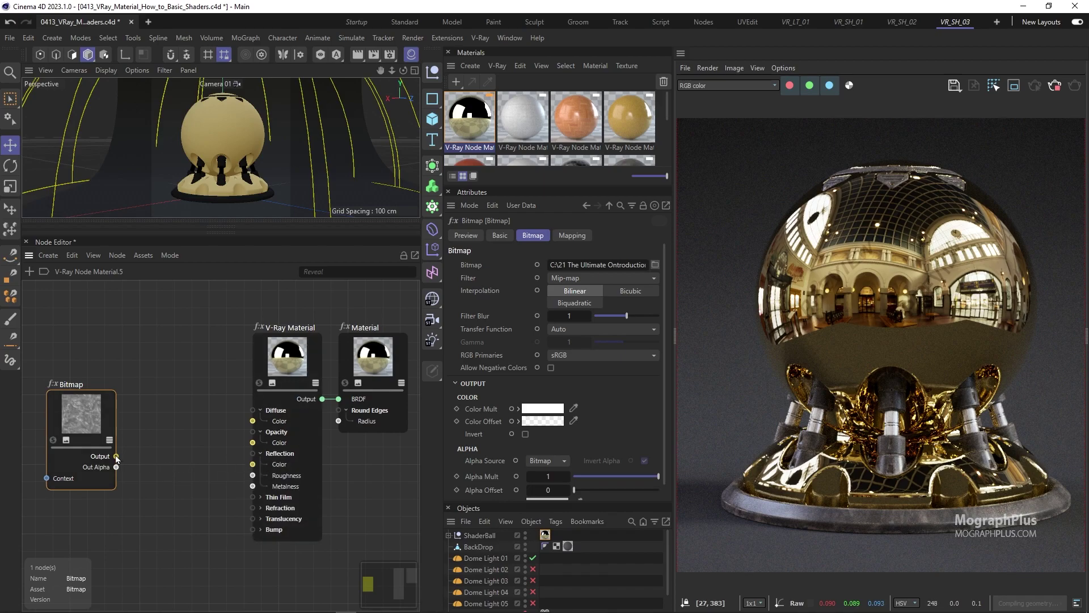
left_click_drag(116, 455, 252, 475)
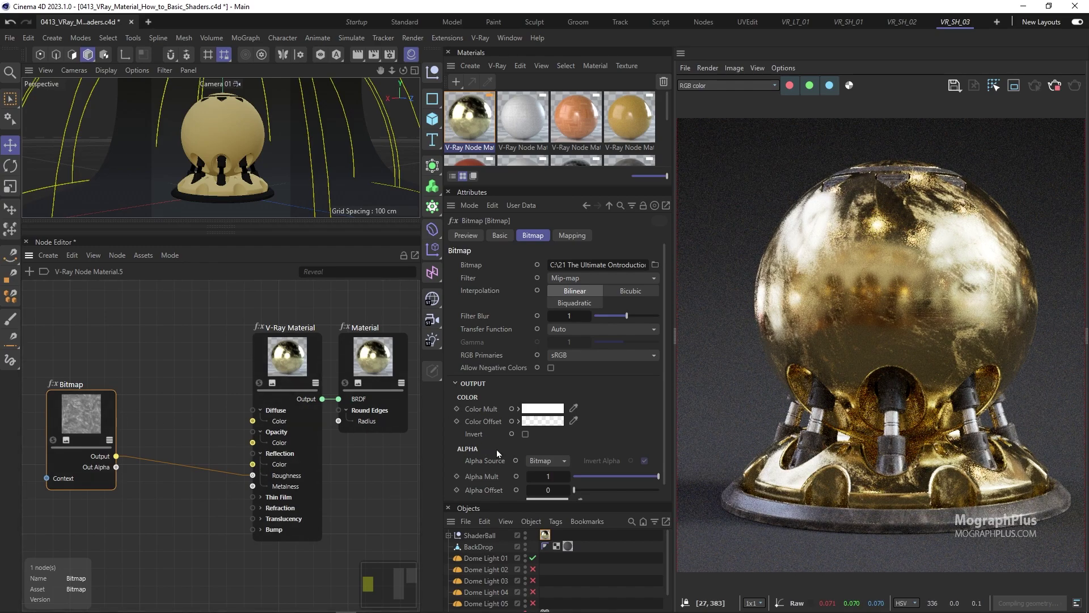
- Set the roughness bitmap's RGB Primaries to Raw
scroll(504, 408, "down", 1)
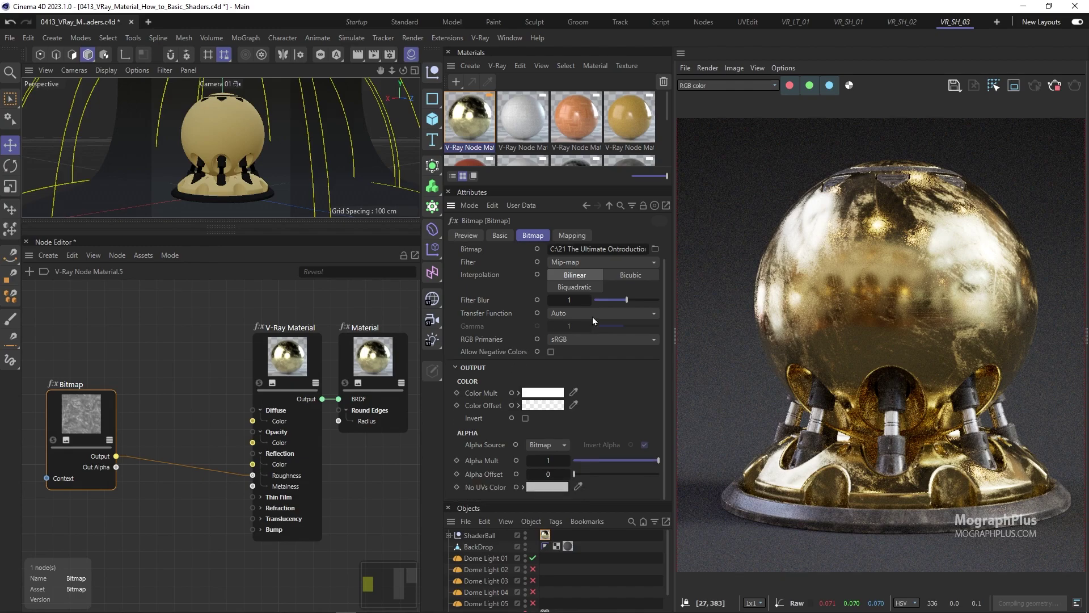
left_click(564, 339)
left_click(582, 356)
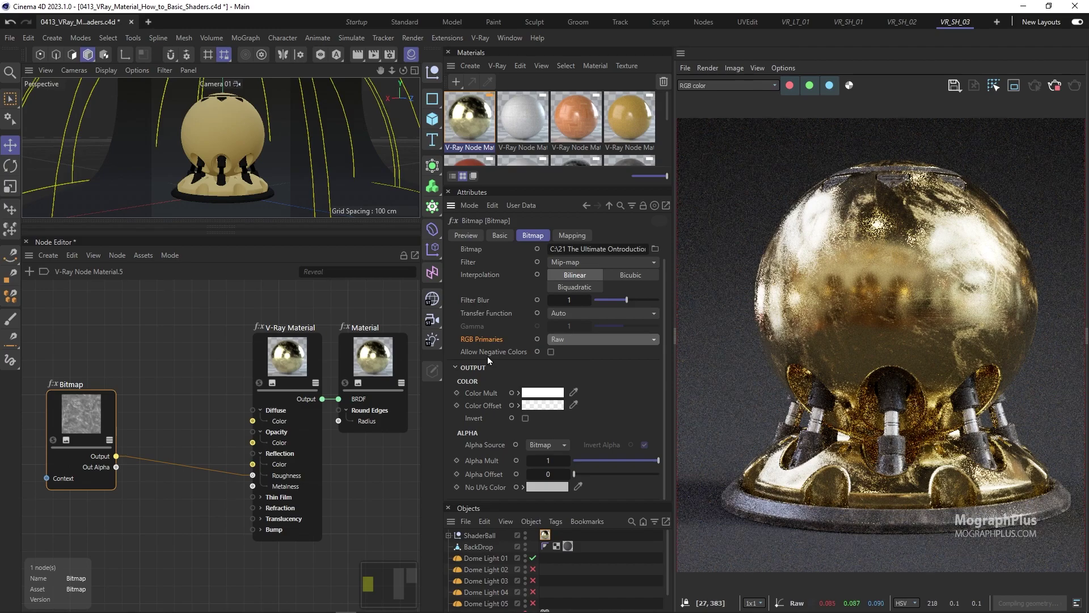
middle_click_drag(107, 365, 171, 340)
left_click_drag(151, 393, 201, 412)
middle_click_drag(234, 375, 210, 386)
left_click_drag(173, 404, 137, 405)
middle_click_drag(54, 364, 91, 367)
- Add a UVW Transform node to the material graph and place it ahead of the Bitmap node
scroll(56, 422, "down", 2)
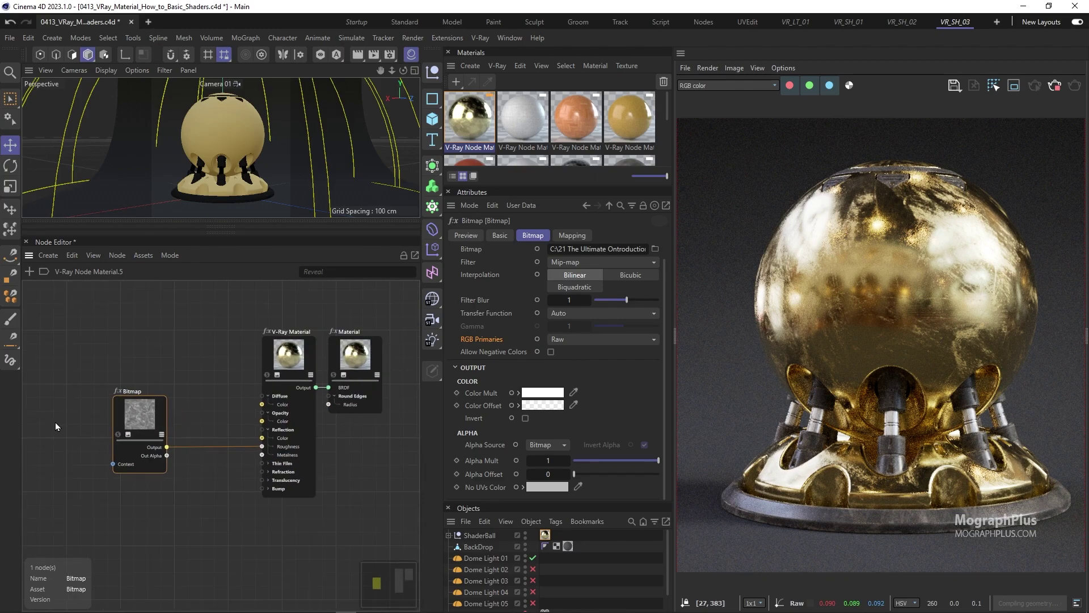
middle_click_drag(55, 422, 97, 418)
double_click(58, 421)
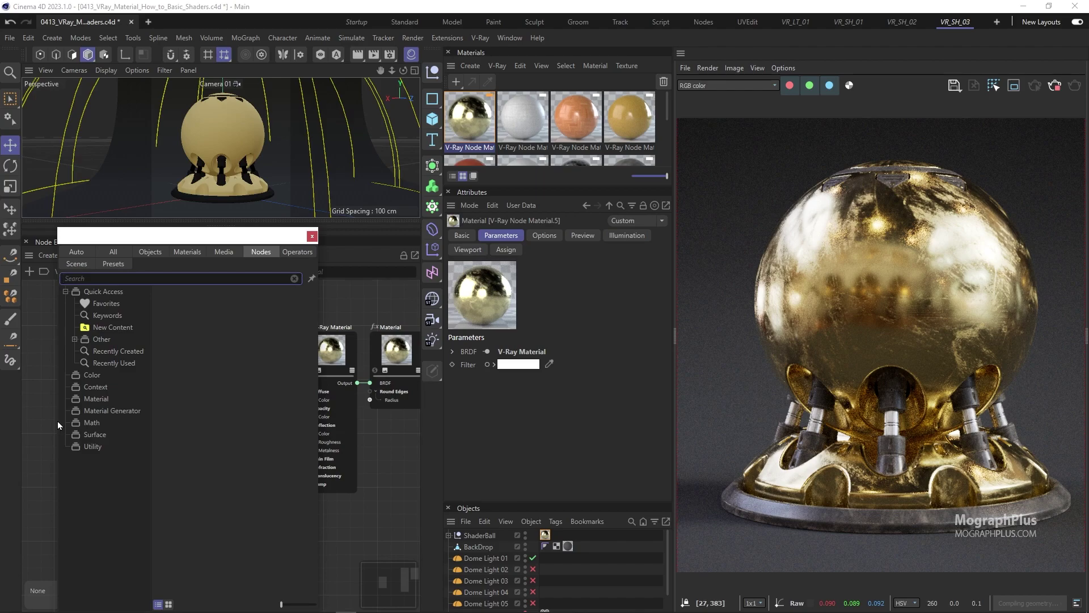
type("tra")
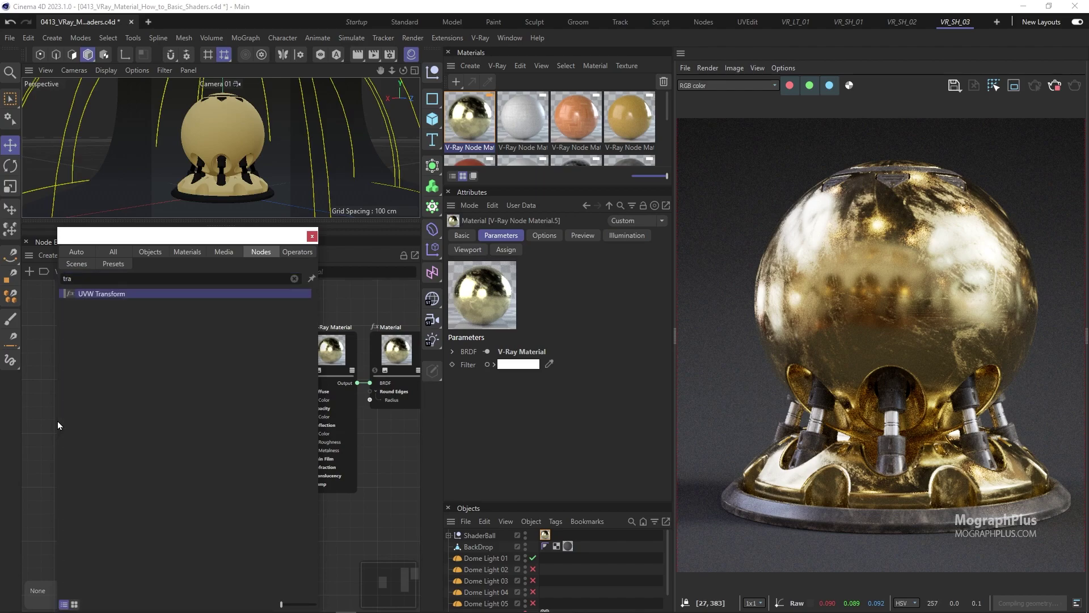
key("Return")
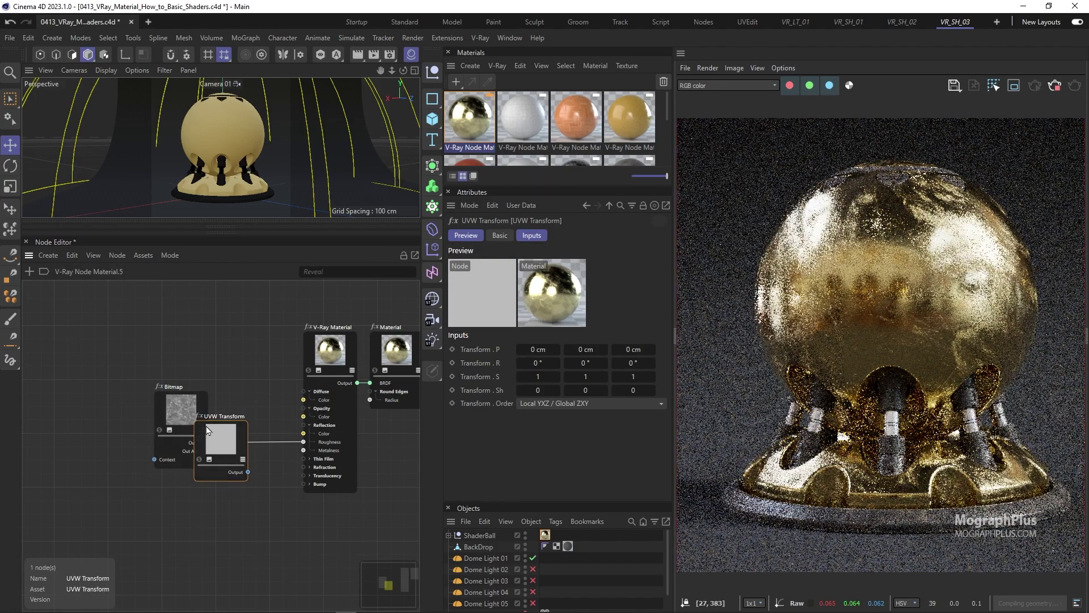
left_click_drag(230, 452, 90, 421)
scroll(144, 458, "up", 2)
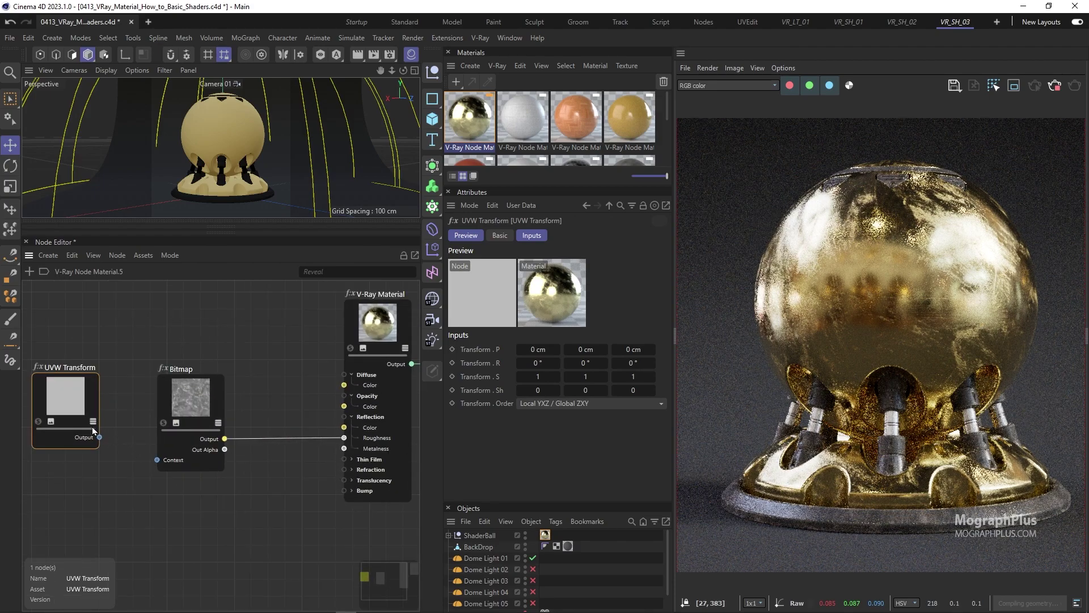
- Connect the UVW Transform output to the Bitmap's Context input and set the transform's X and Y scale to 1.5
left_click_drag(132, 464, 157, 459)
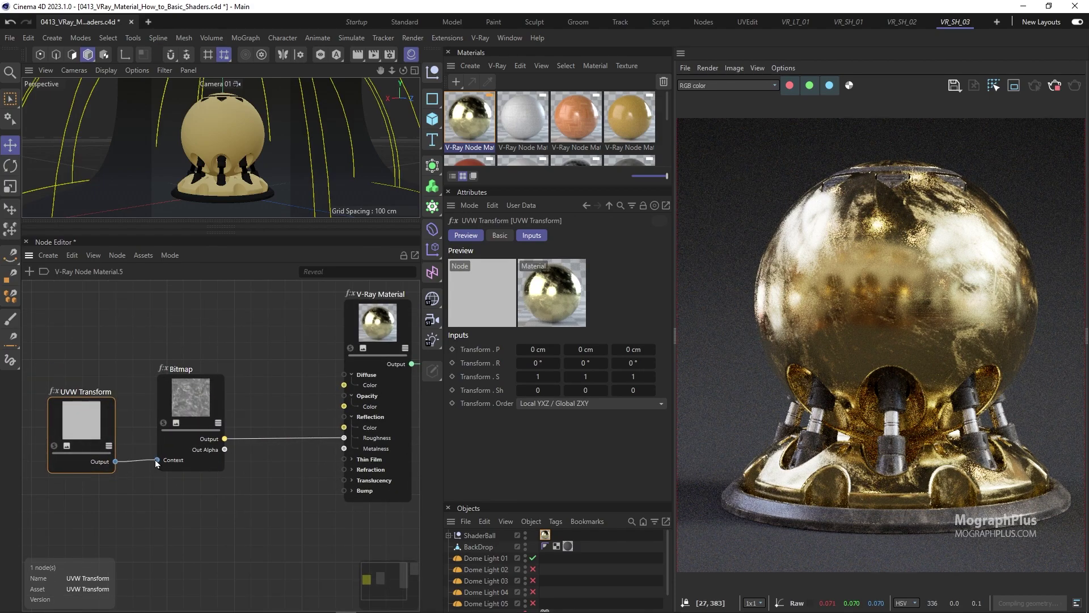
double_click(532, 376)
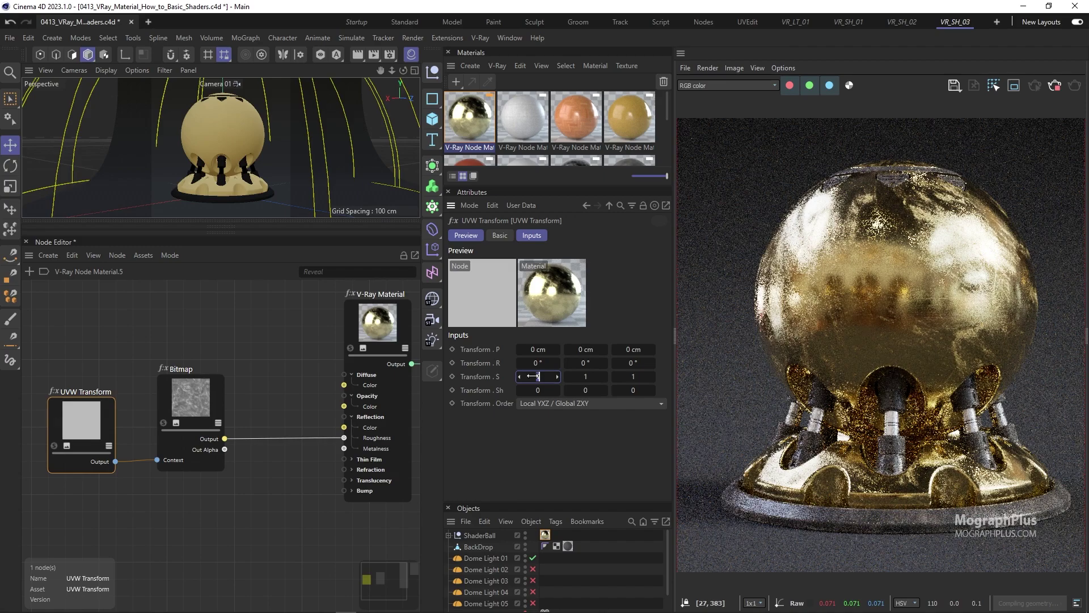
type("1.5")
key("Tab")
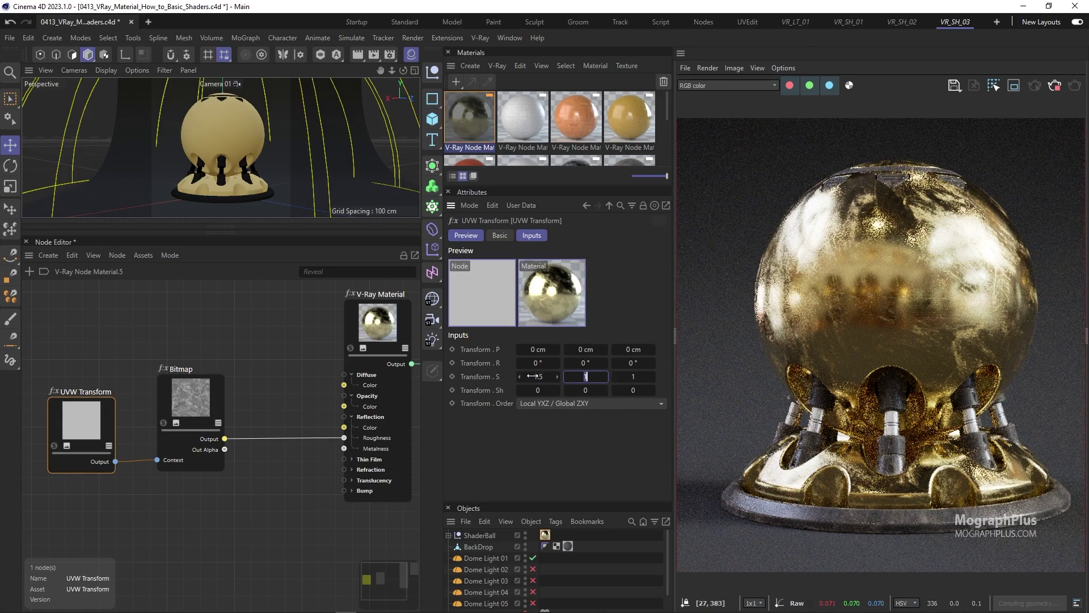
type("1.5")
key("Return")
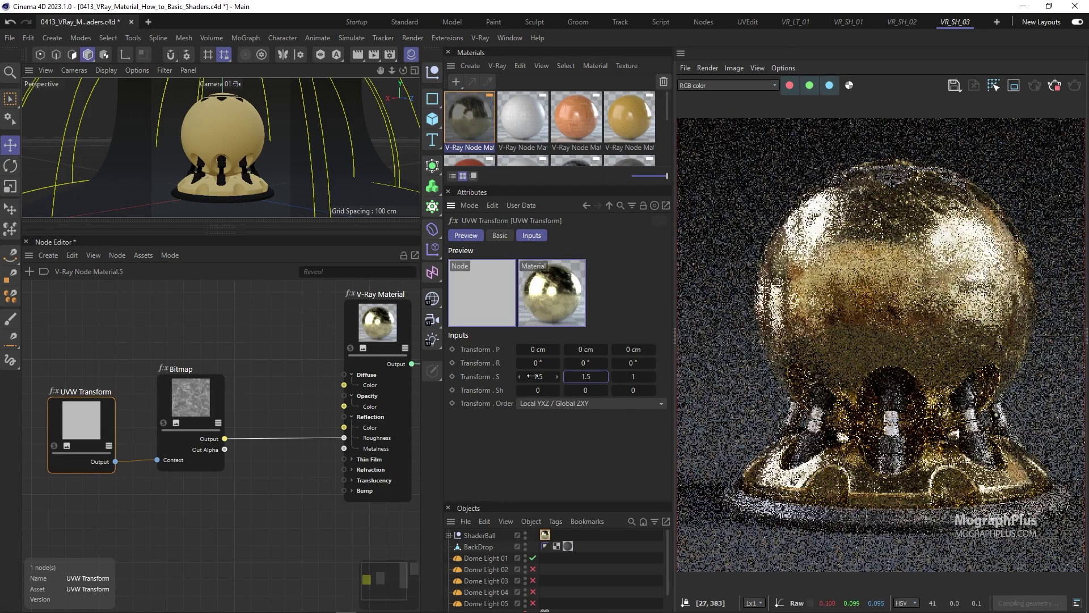
- Set the UVW Transform's third rotation value to 100°
double_click(629, 363)
type("100")
key("Return")
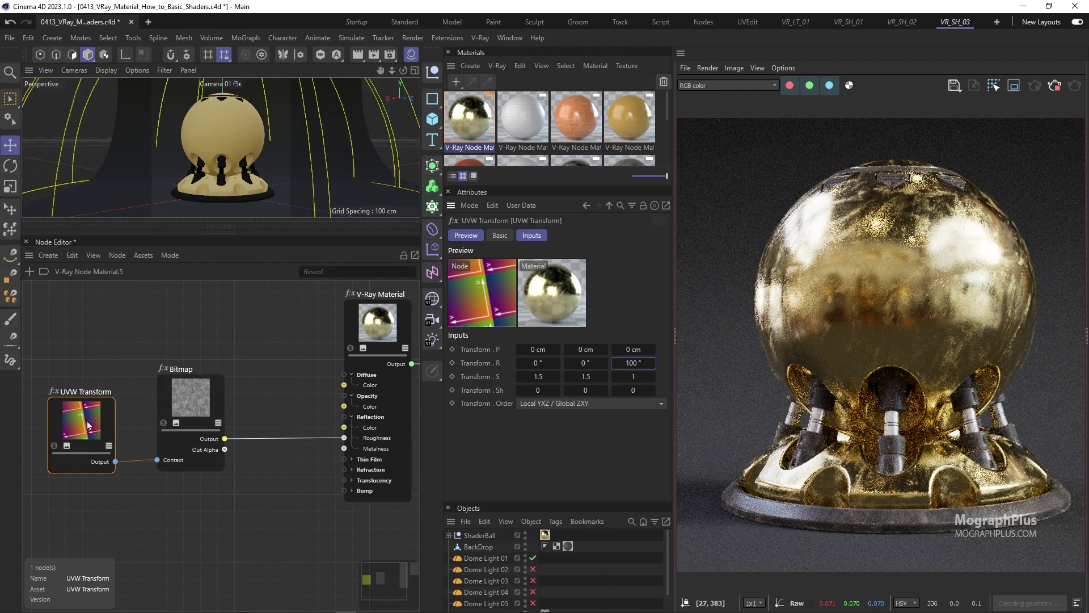
- Make room in the graph and insert a Remap node between the Bitmap output and the V-Ray Material's reflection Roughness input
mouse_move(88, 425)
left_mouse_down()
mouse_move(50, 434)
mouse_move(72, 415)
left_mouse_up()
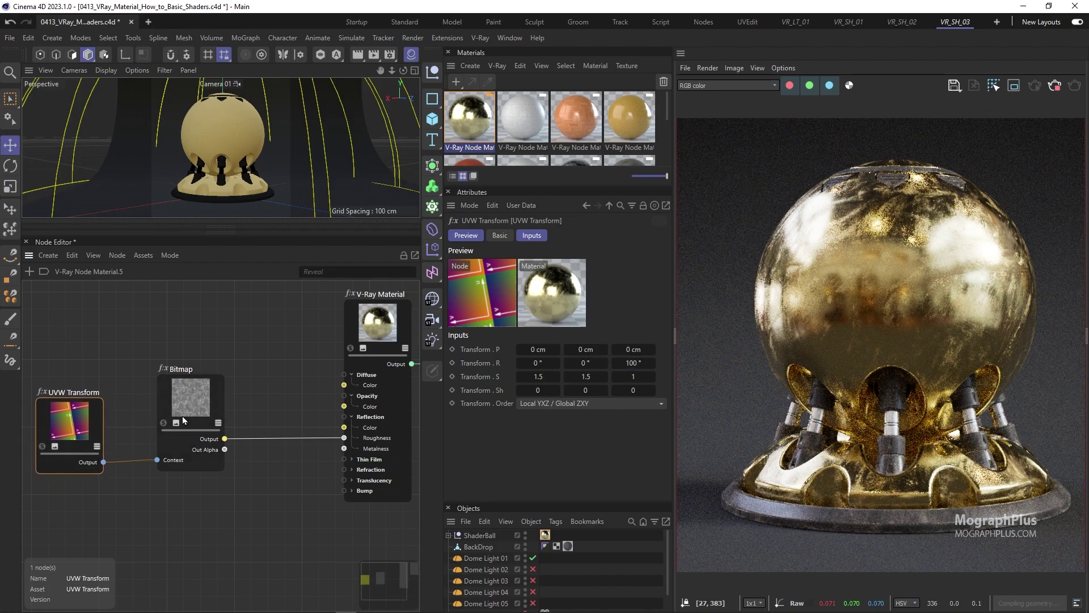
left_click_drag(199, 412, 171, 413)
left_click(226, 414)
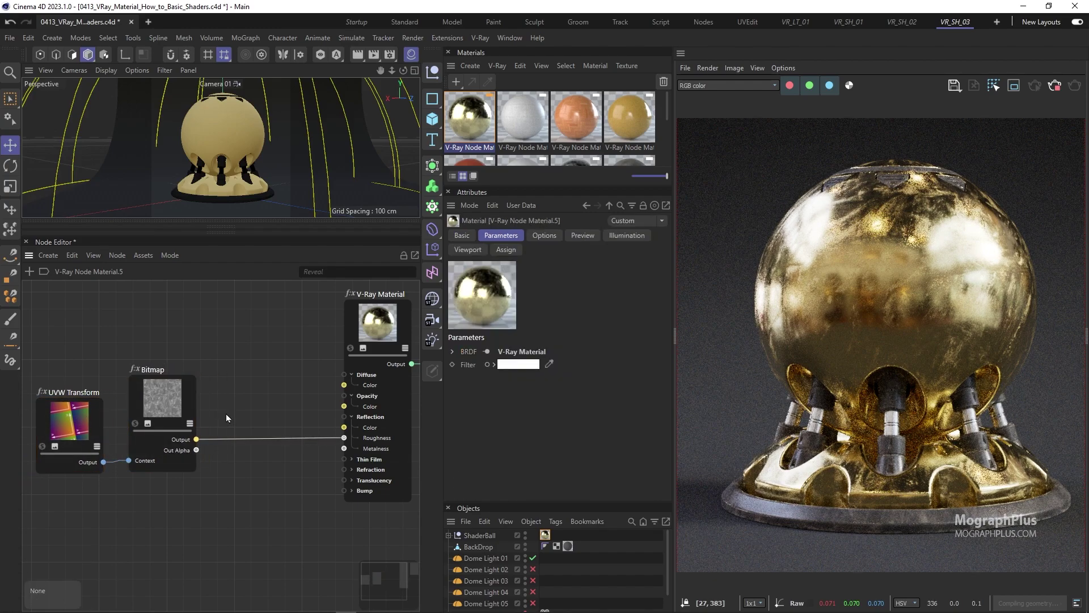
key("shift+c")
type("rem")
key("Return")
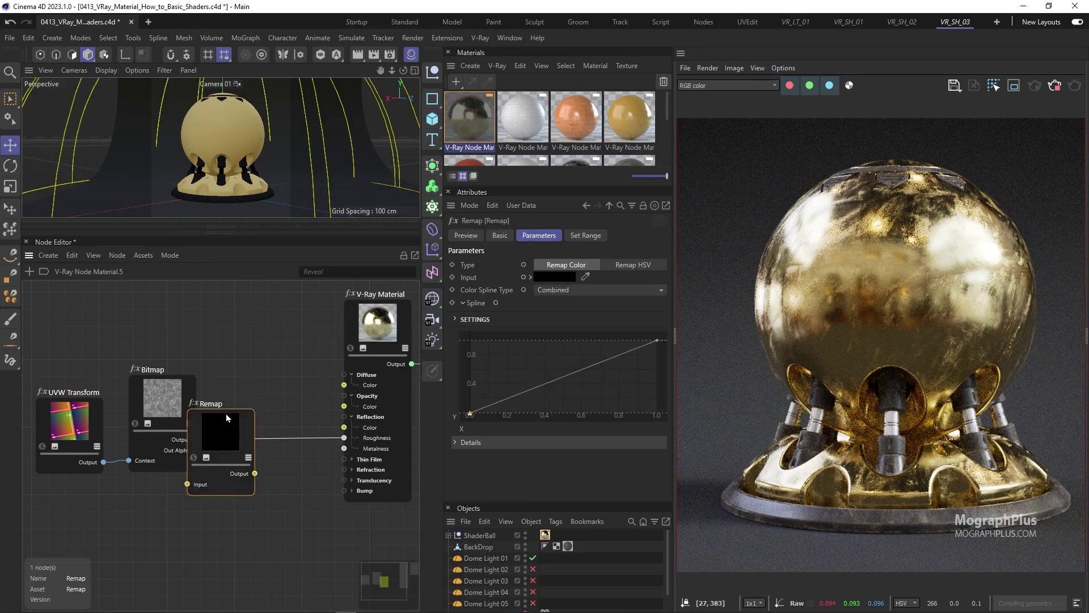
left_click_drag(196, 439, 221, 450)
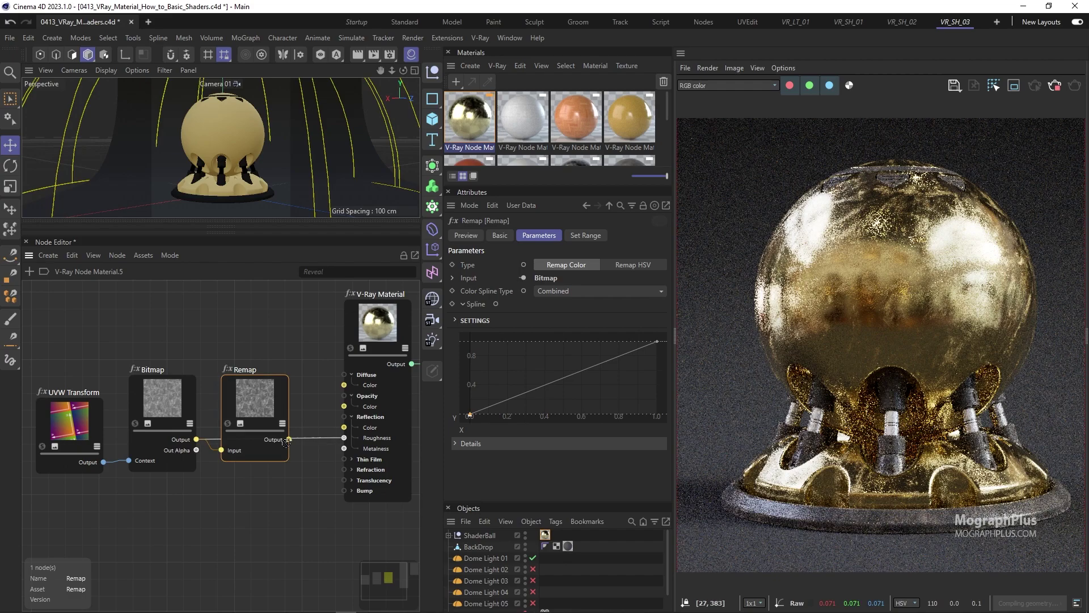
left_click_drag(263, 410, 349, 437)
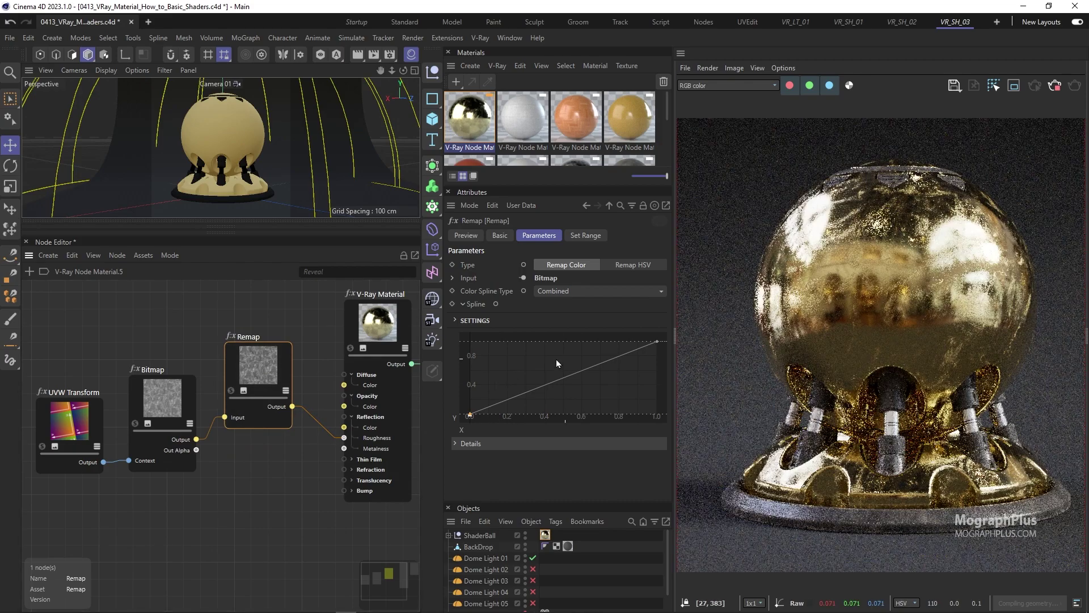
- Reshape the Remap spline with its start at about 0.1 and its end at about 0.45, smoothing it to flatten toward the end
left_click_drag(470, 416, 470, 409)
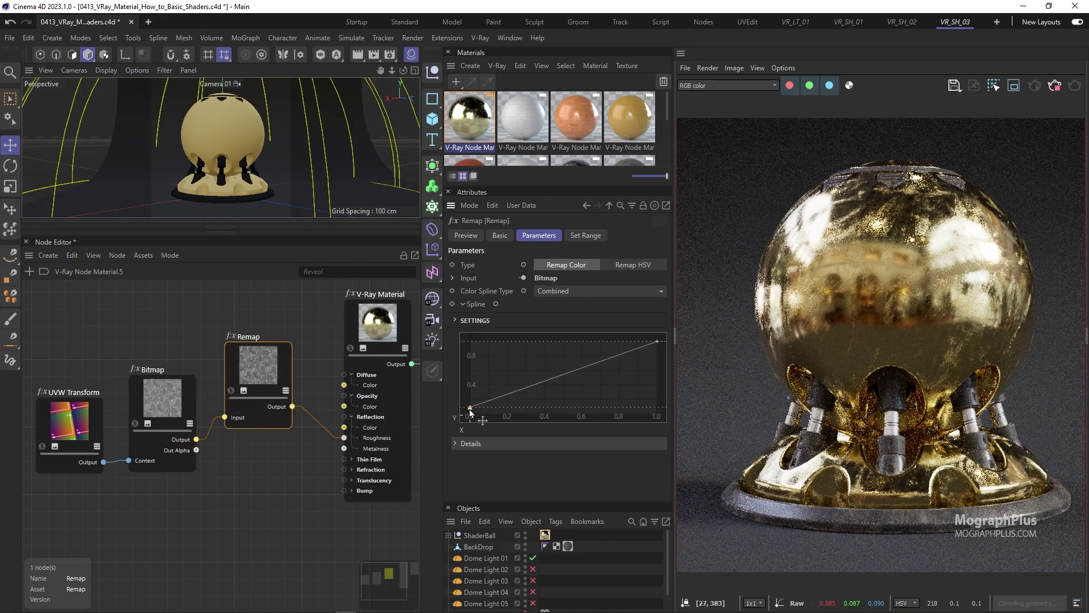
left_click_drag(641, 363, 677, 380)
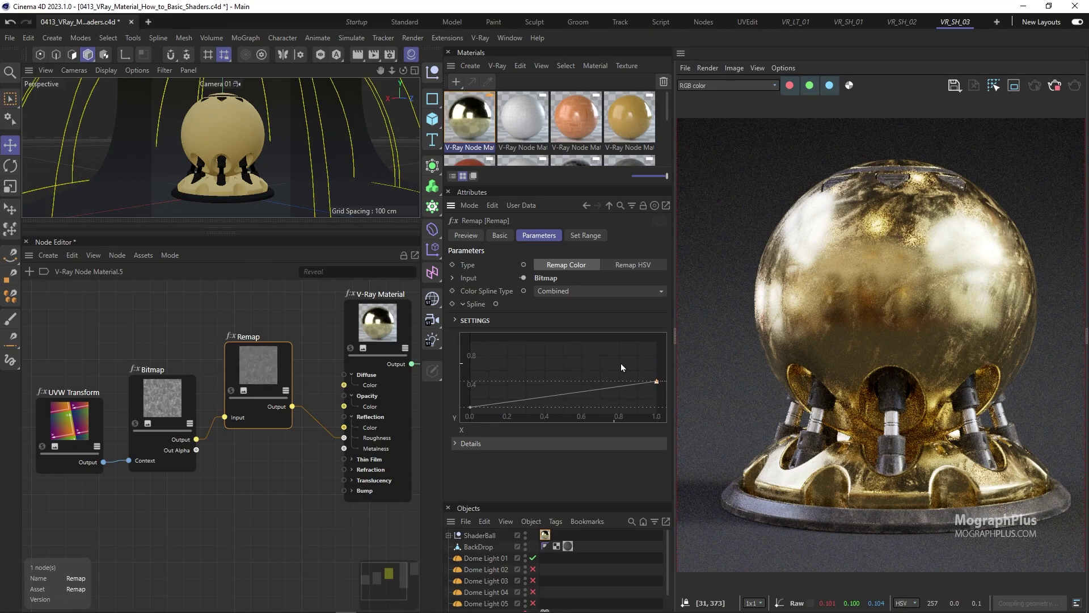
right_click(670, 402)
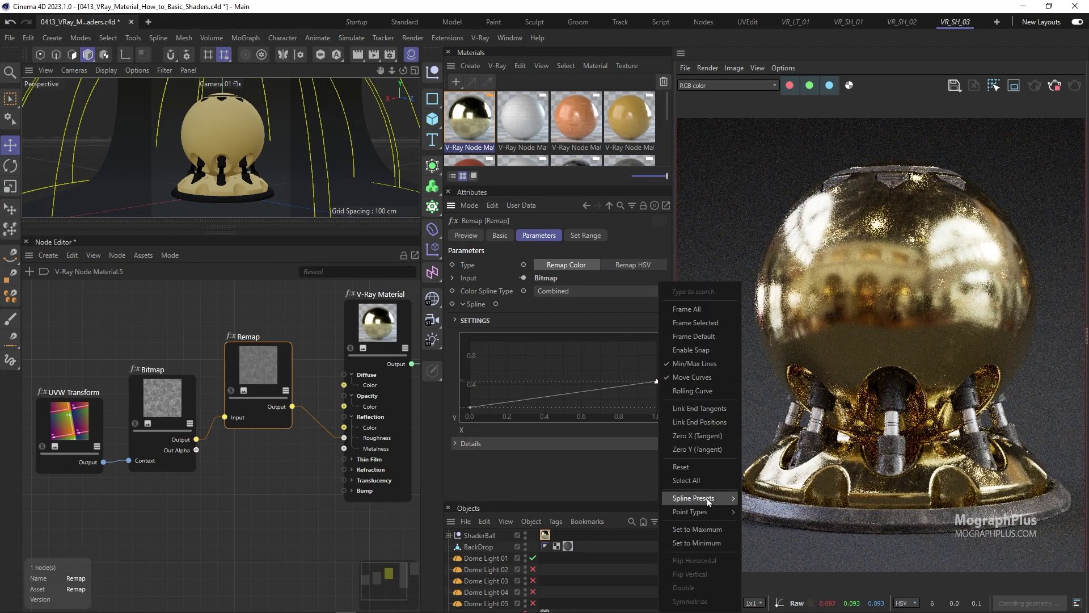
mouse_move(706, 511)
left_click(757, 555)
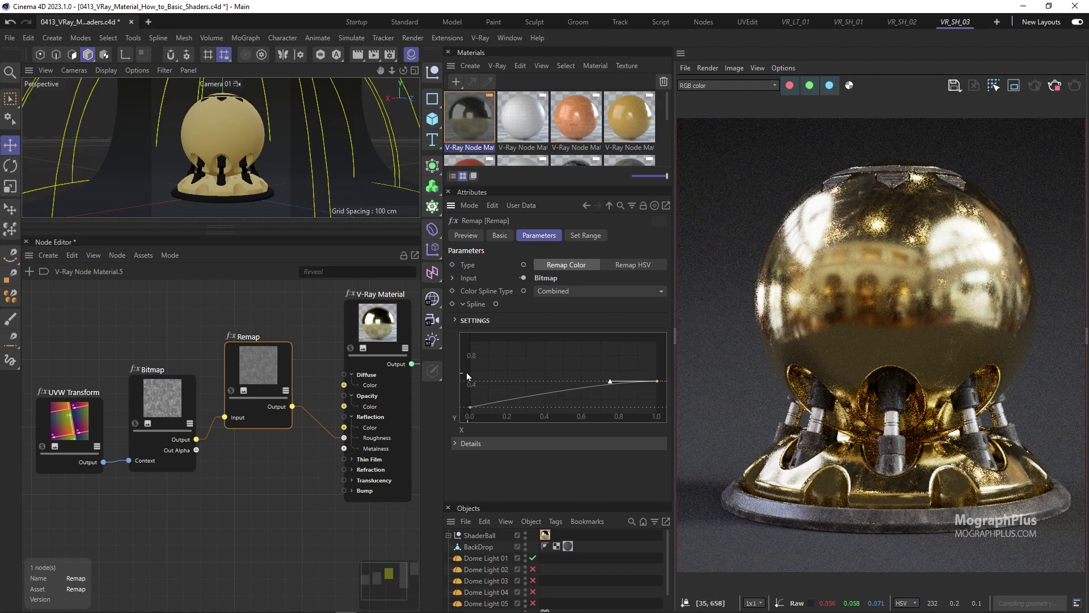
right_click(470, 408)
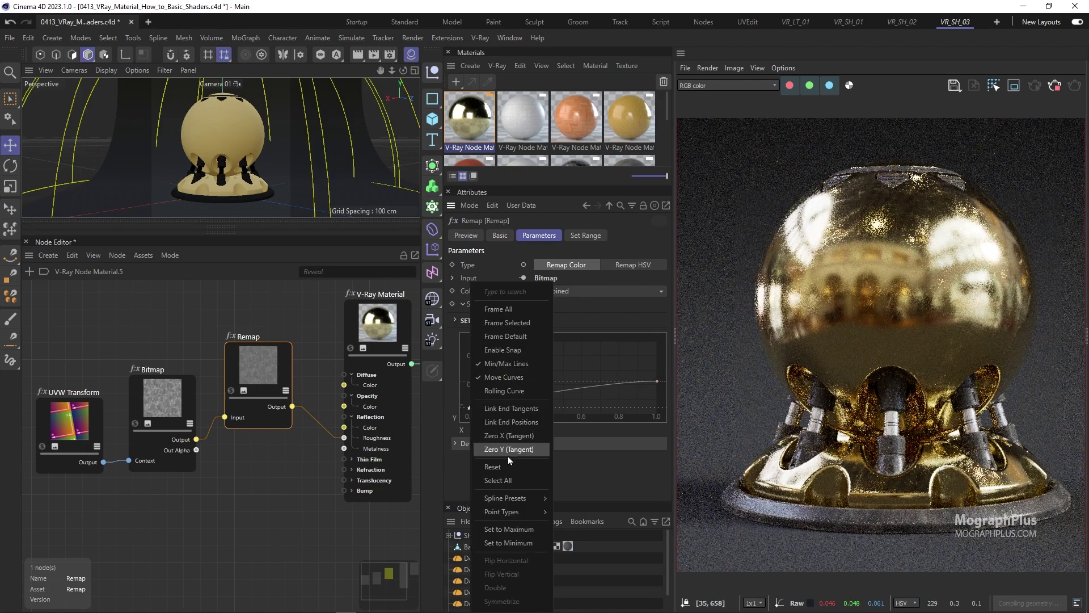
mouse_move(533, 512)
left_click(587, 551)
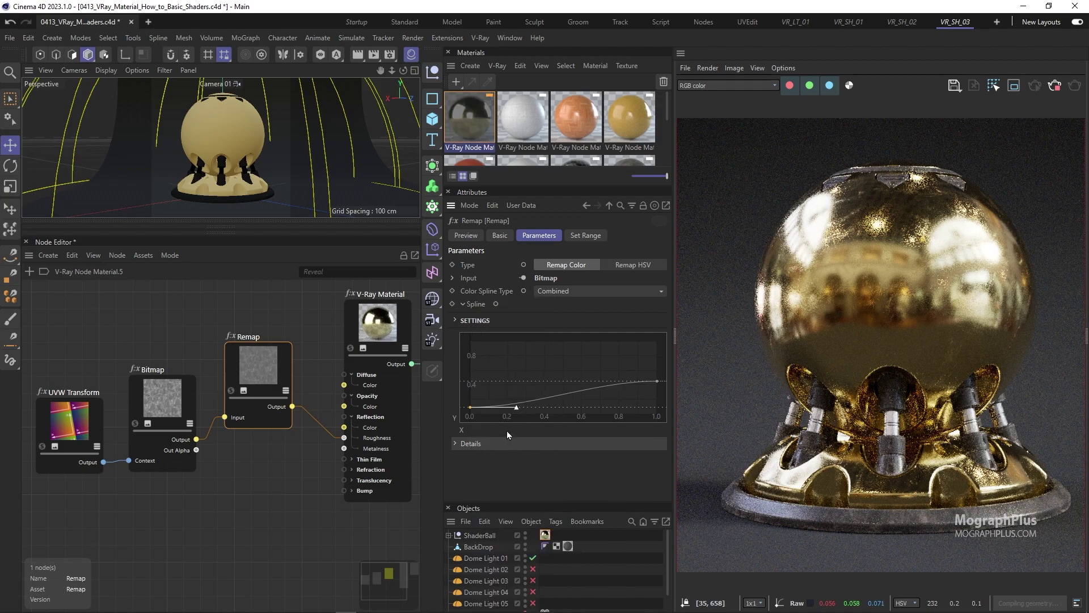
left_click_drag(516, 409, 619, 380)
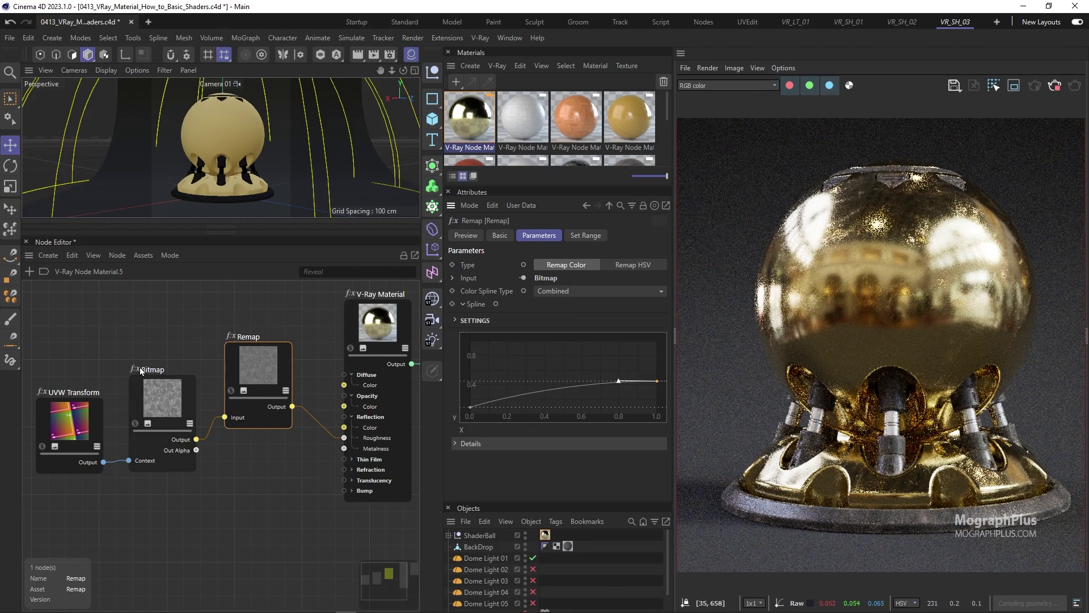
- Expose the V-Ray Material's Bump inputs and connect the Bitmap output to Bump Map
middle_click_drag(129, 404, 143, 360)
middle_click_drag(369, 416, 322, 440)
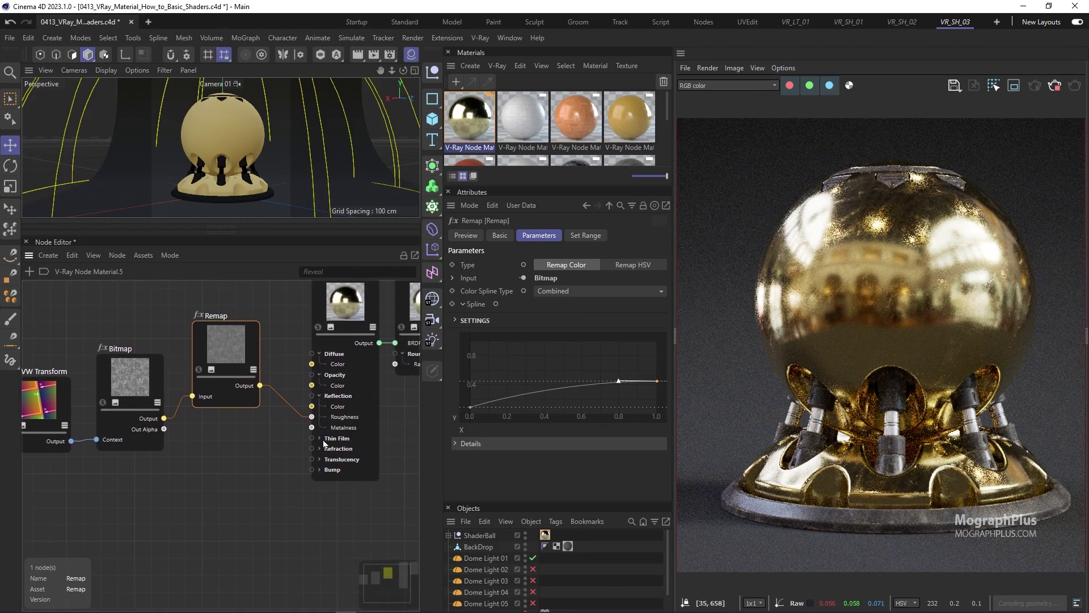
left_click(319, 470)
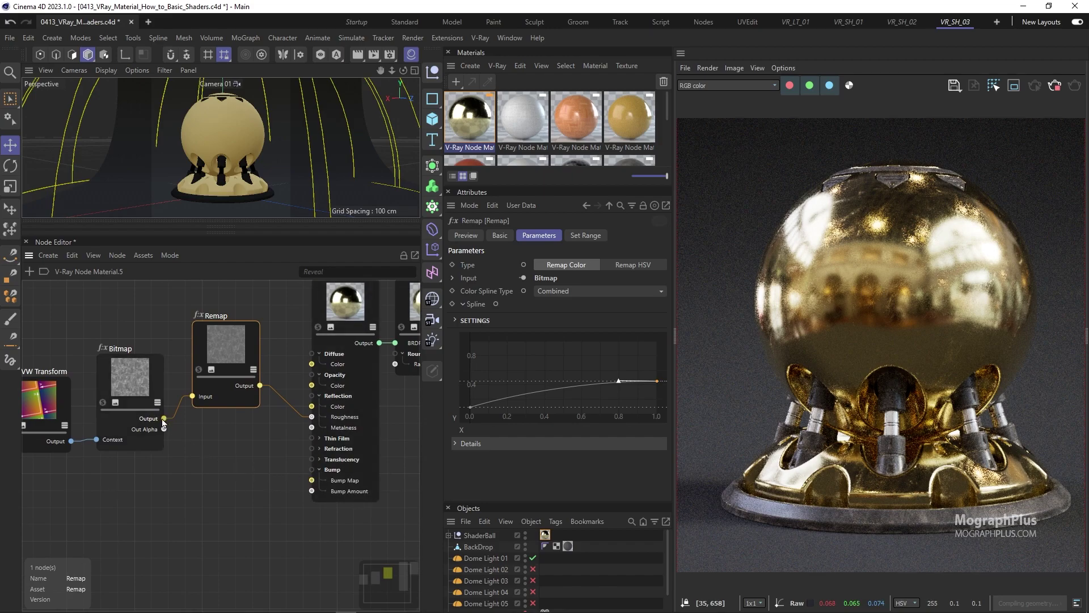
left_click_drag(164, 419, 311, 480)
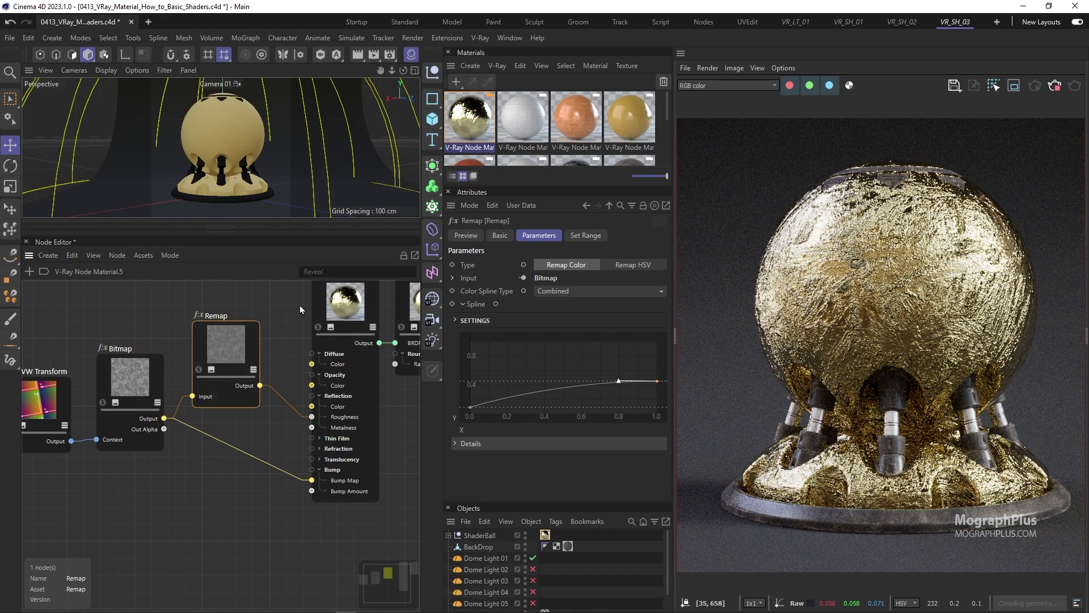
- Set the V-Ray Material's Bump Amount to 0.002
left_click(339, 312)
left_click(543, 251)
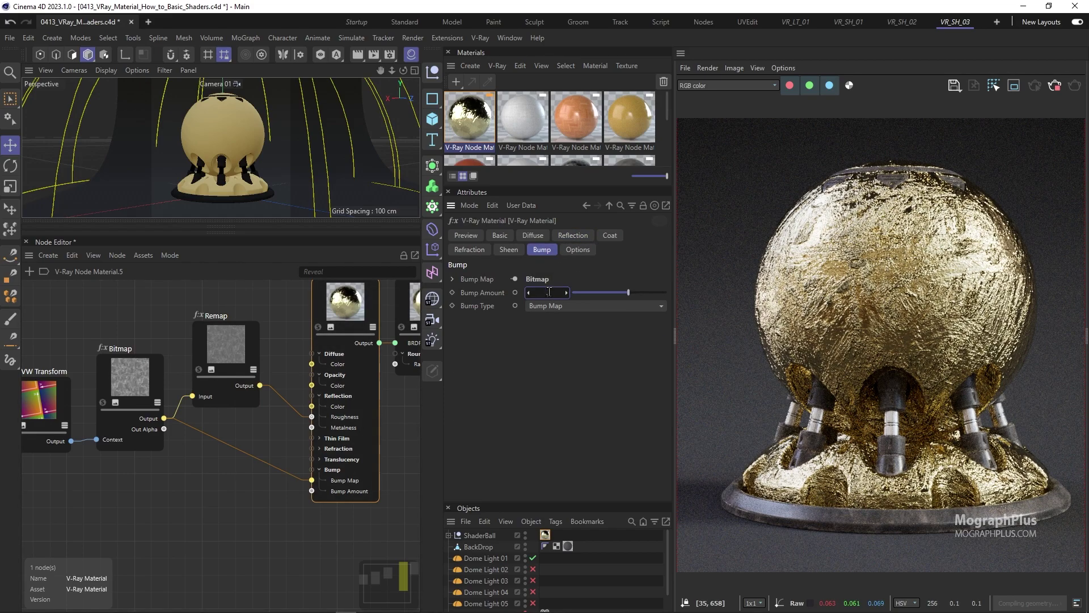
key("Return")
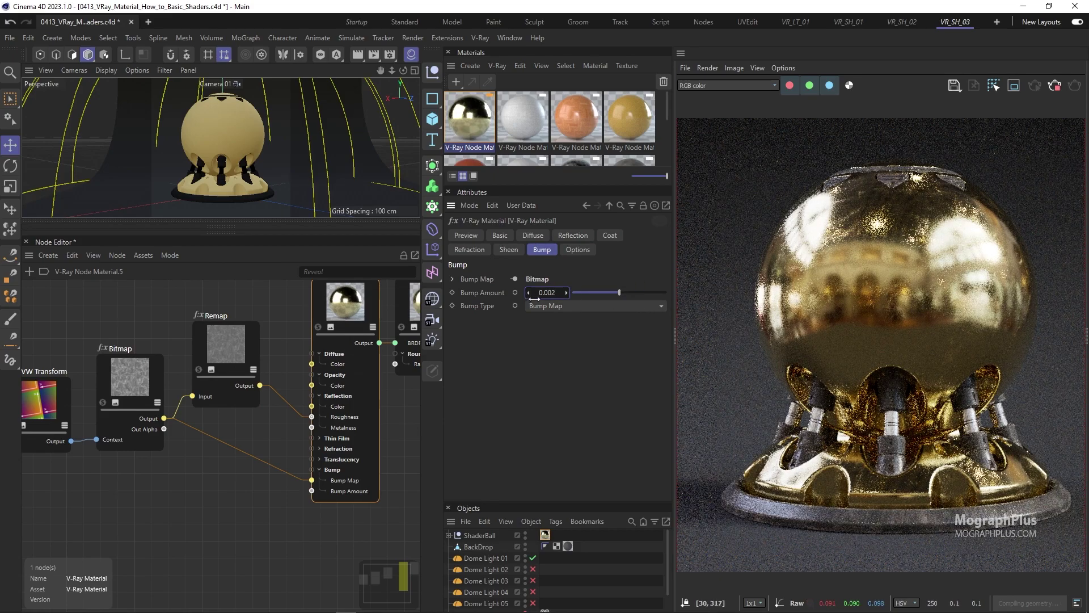
scroll(869, 241, "up", 3)
scroll(833, 277, "down", 3)
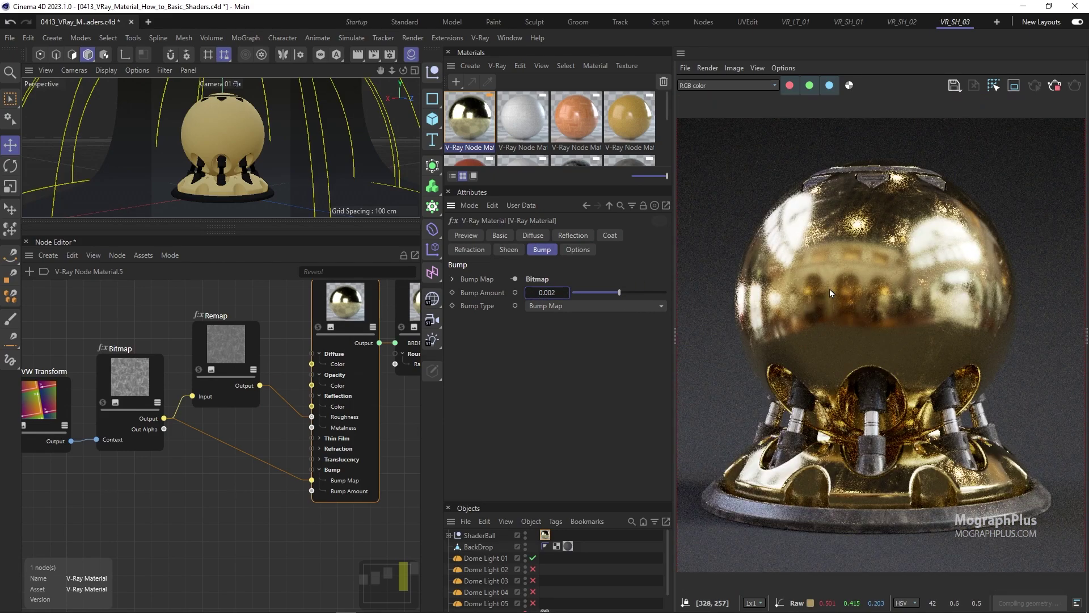
- Copy the Bump and Maxon Noise nodes from the orange V-Ray node material and return to the gold material's graph
scroll(198, 380, "down", 2)
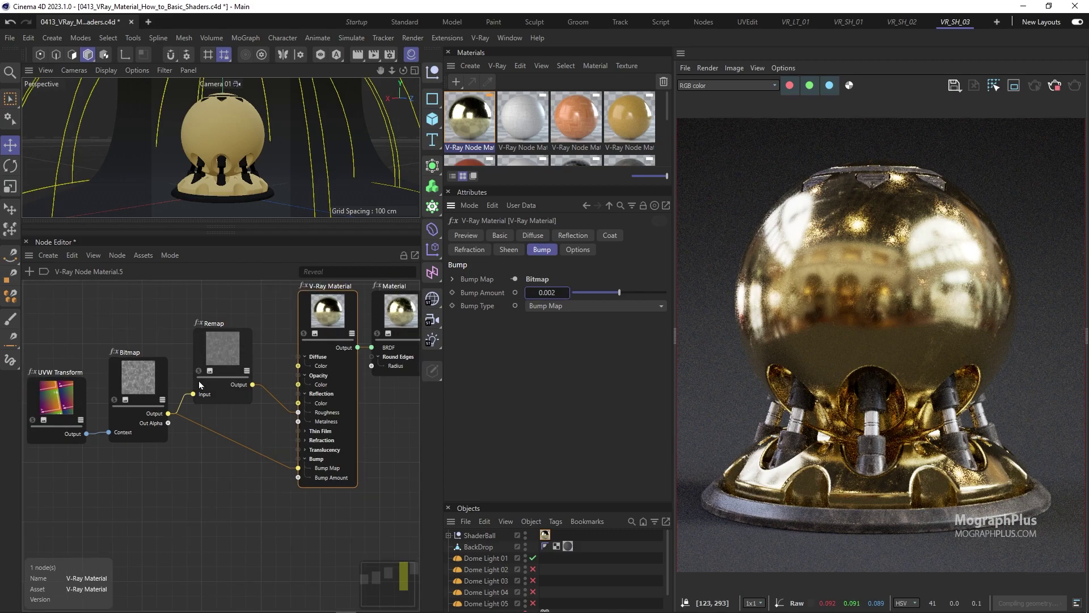
scroll(233, 397, "down", 1)
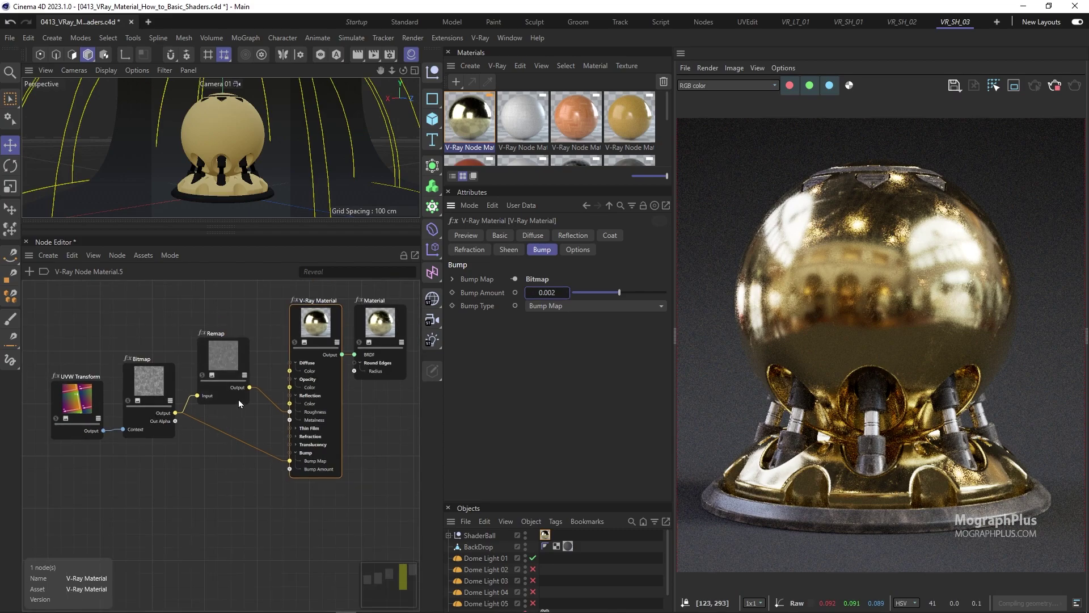
left_click(574, 119)
left_click_drag(324, 329, 260, 447)
left_click(474, 121)
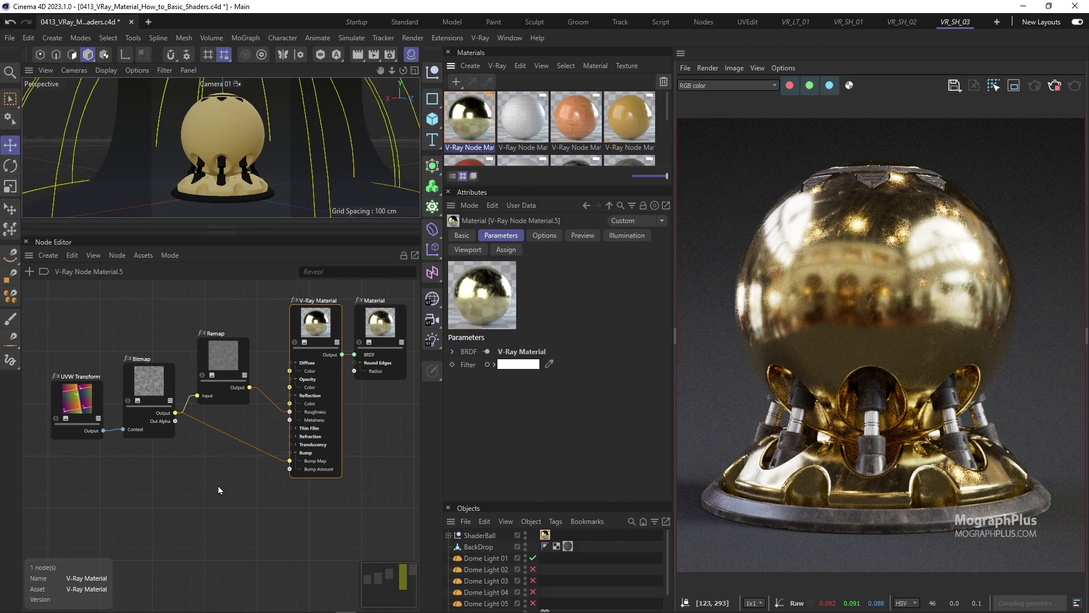
- Move the Material output node away from the V-Ray Material node and paste the copied Bump and Maxon Noise nodes below the gap
scroll(237, 488, "down", 5)
scroll(260, 471, "up", 5)
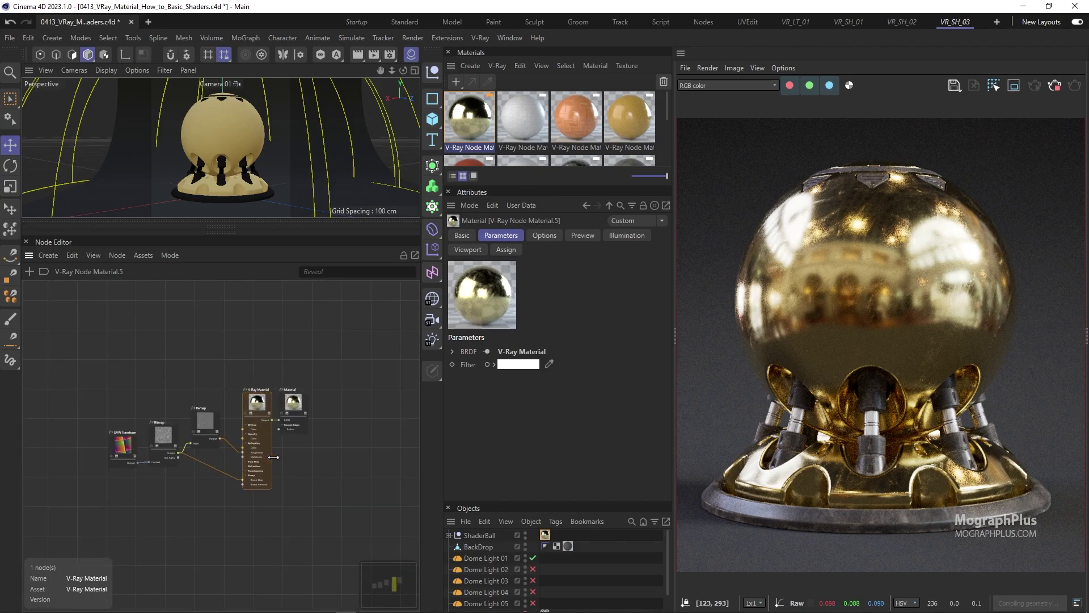
left_click_drag(292, 355, 364, 358)
left_click(309, 445)
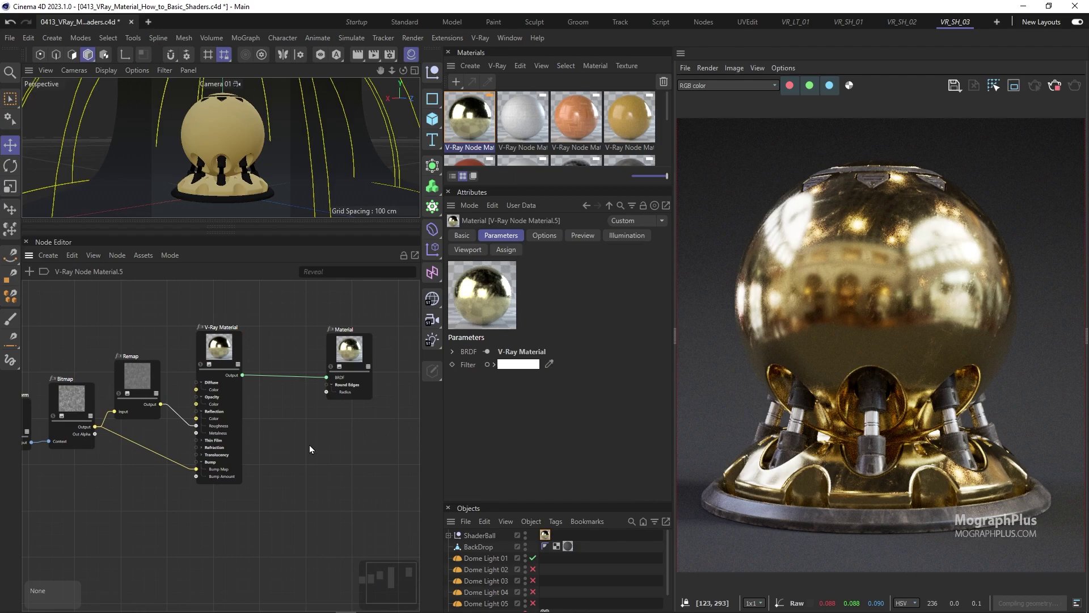
key("ctrl+v")
left_click_drag(269, 418, 331, 461)
left_click_drag(335, 380, 352, 381)
scroll(337, 423, "up", 2)
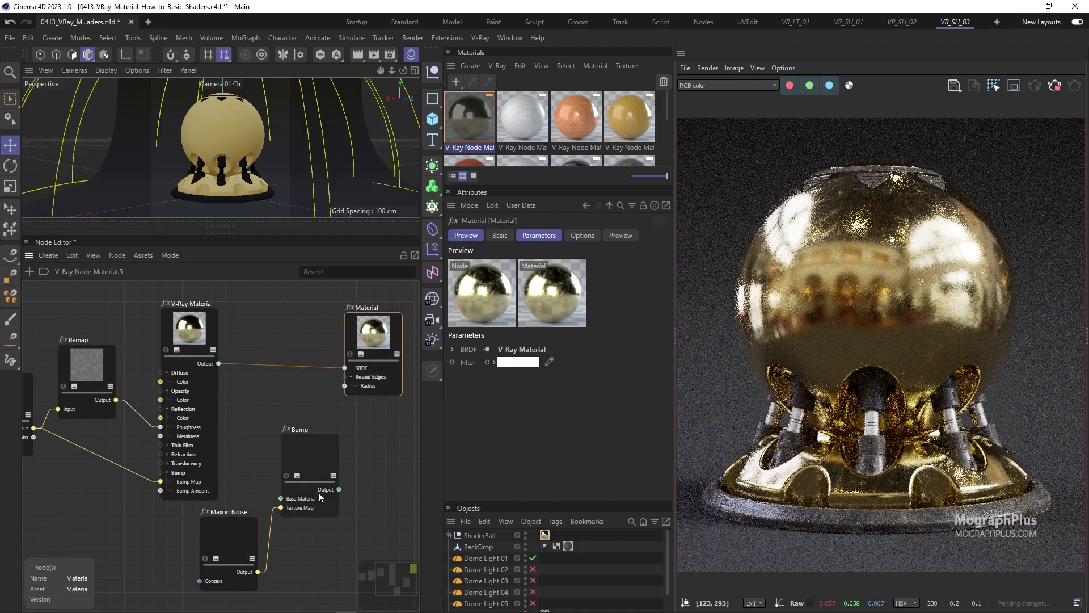
- Wire the Bump node between the V-Ray Material output and the Material's BRDF input, using Base Material, and position it between them
left_click_drag(339, 487, 350, 369)
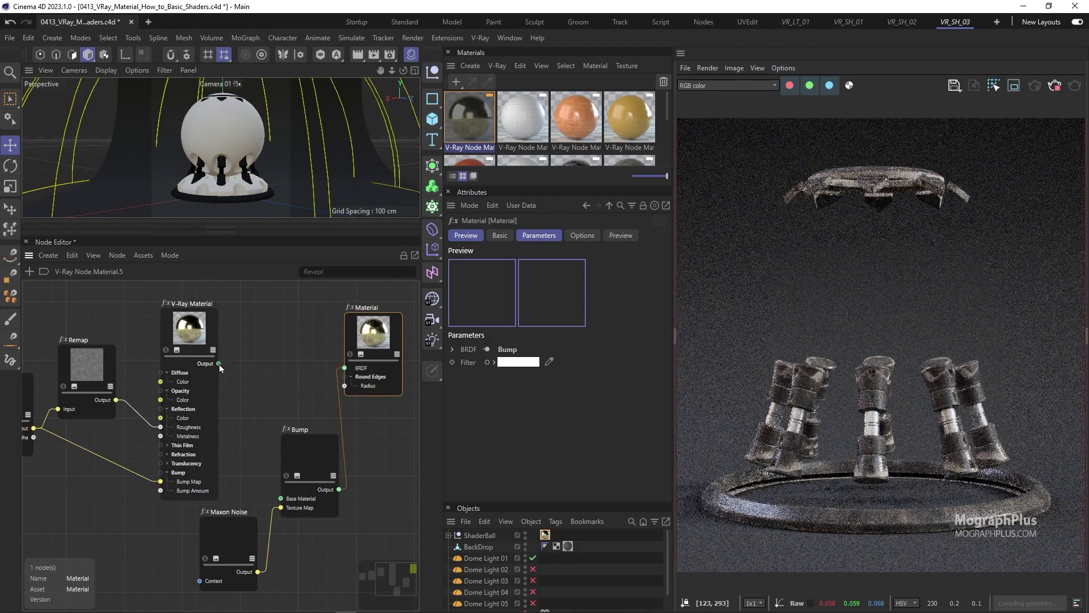
left_click_drag(219, 364, 281, 498)
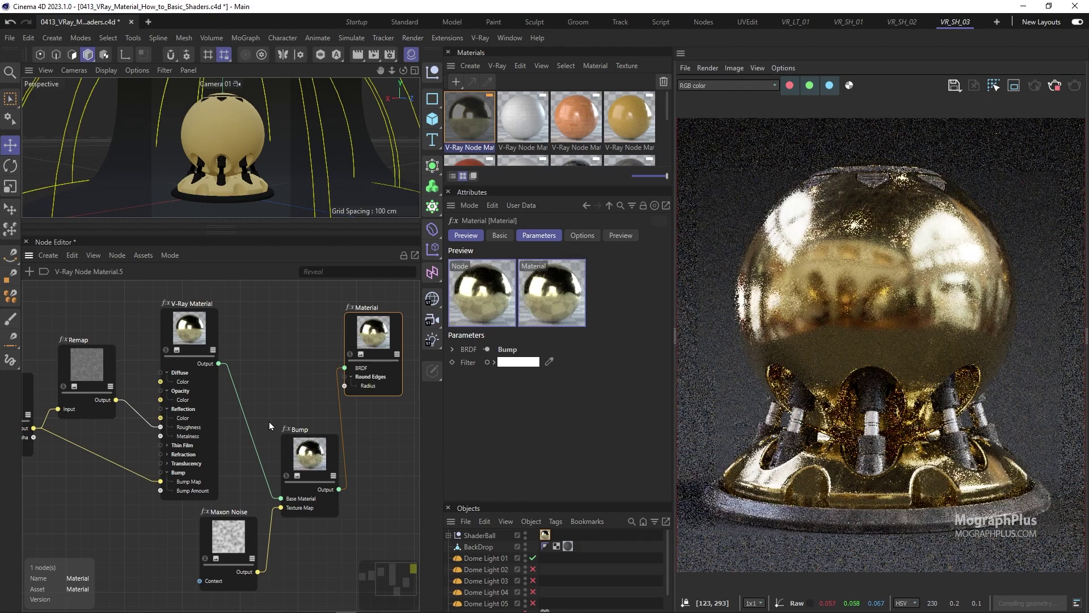
left_click_drag(309, 468, 289, 394)
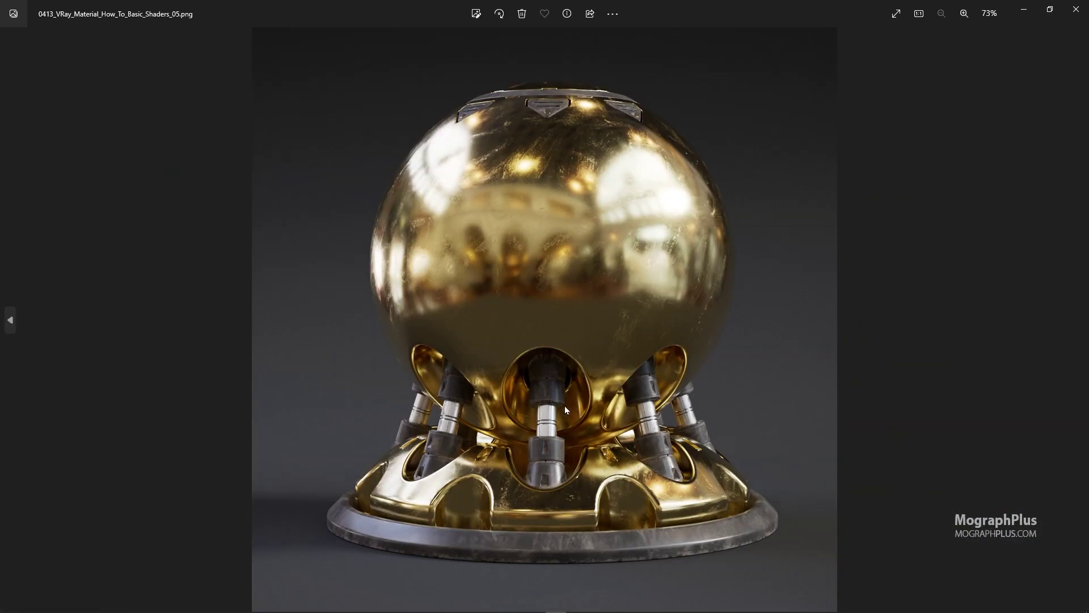
- Examine the scratches and reflections on the gold shader ball up close in the image viewer's render 0413_VRay_Material_How_To_Basic_Shaders_05.png
scroll(542, 343, "up", 5)
left_click_drag(470, 258, 473, 436)
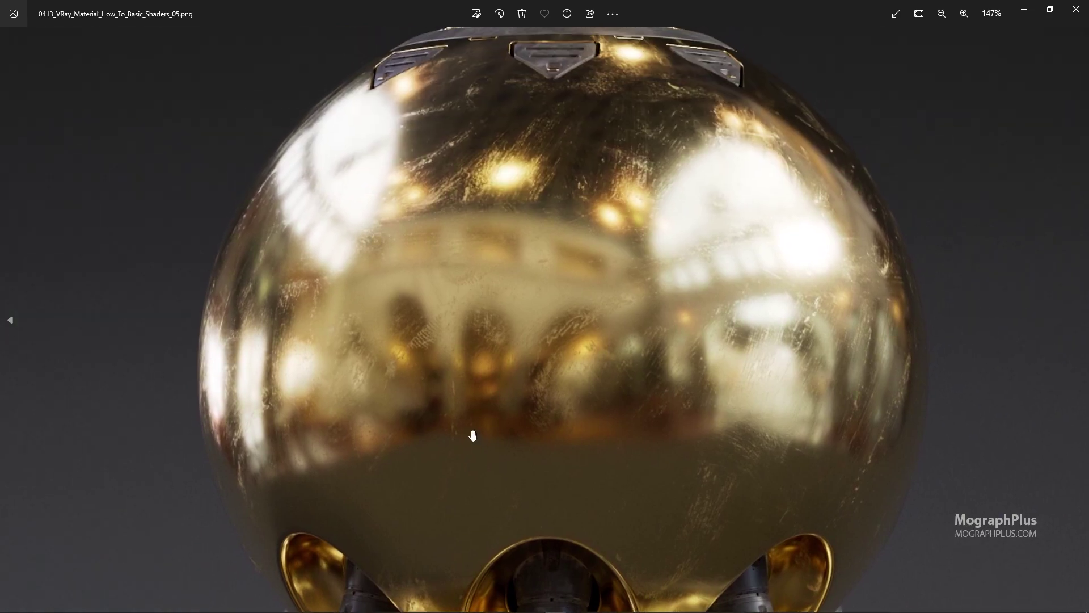
left_click_drag(401, 310, 407, 385)
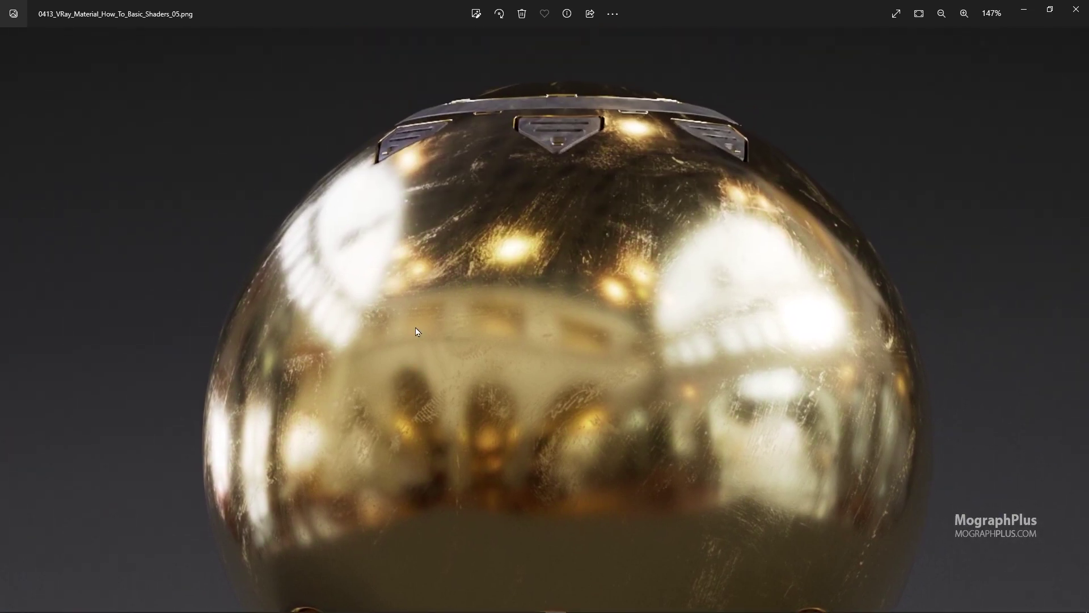
scroll(417, 331, "down", 5)
scroll(812, 301, "up", 7)
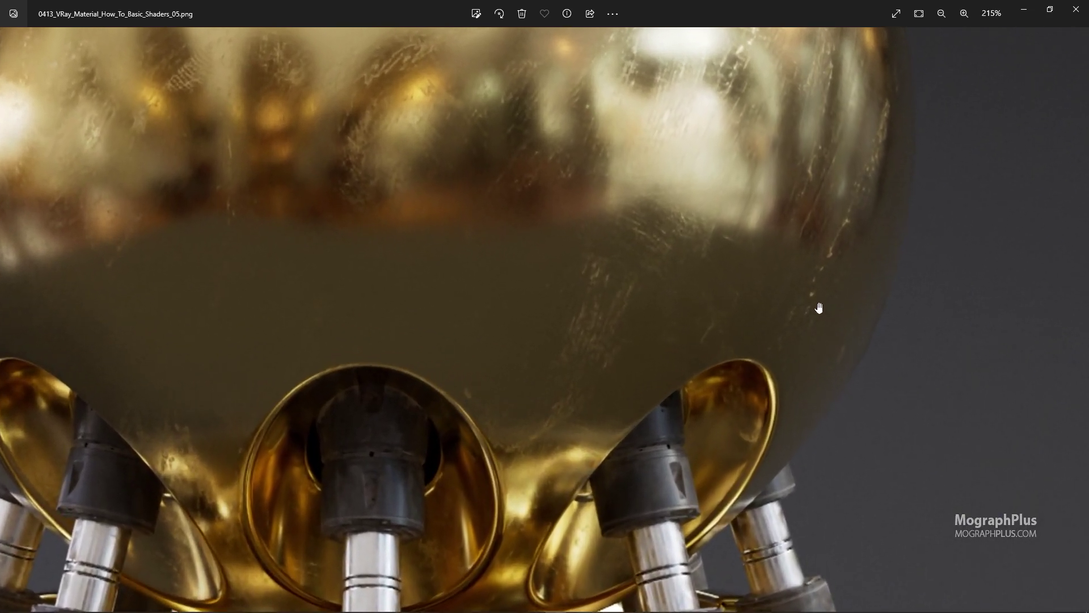
- Inspect the gold shader ball's leg openings, pistons and scratched base in the render, ending on a wider view of the image
scroll(662, 391, "down", 2)
left_click_drag(555, 426, 606, 257)
left_click_drag(471, 383, 572, 289)
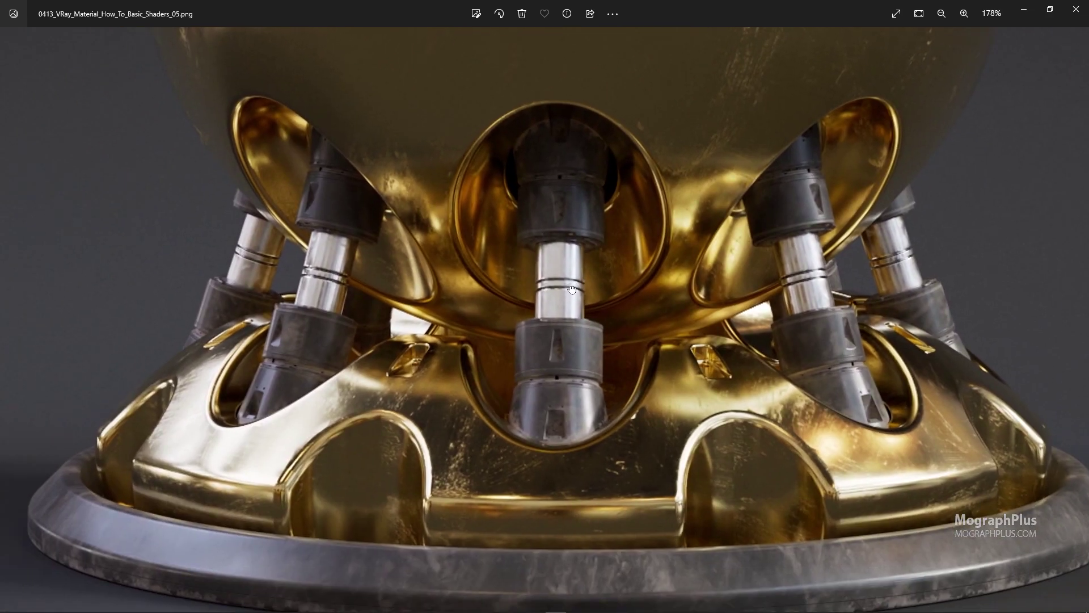
scroll(533, 323, "down", 4)
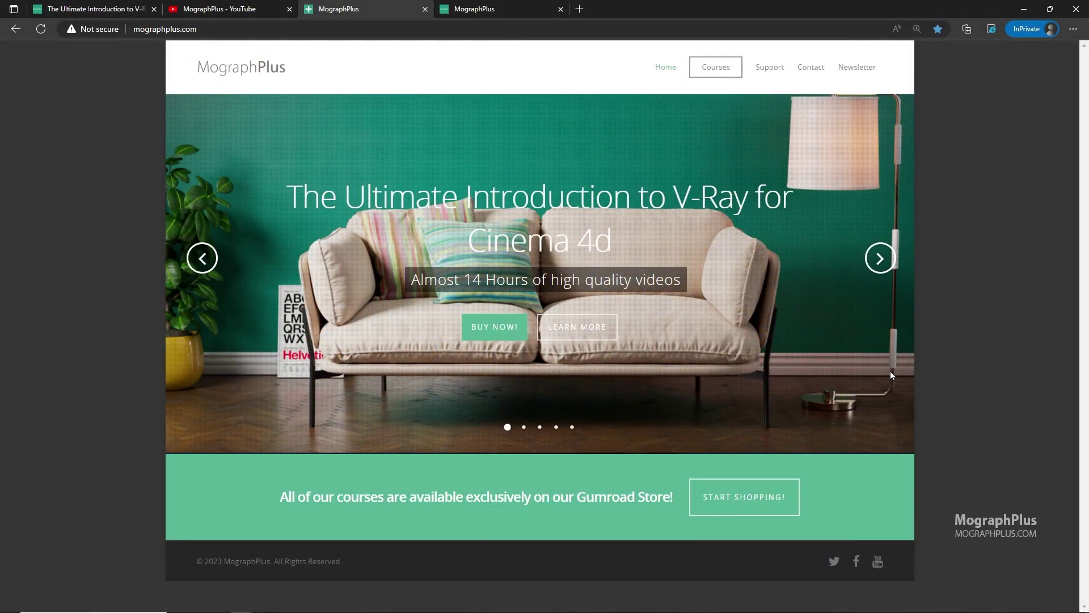
- Browse the featured course slides on the mographplus.com home page and return to the first slide, the V-Ray for Cinema 4d course
left_click(881, 260)
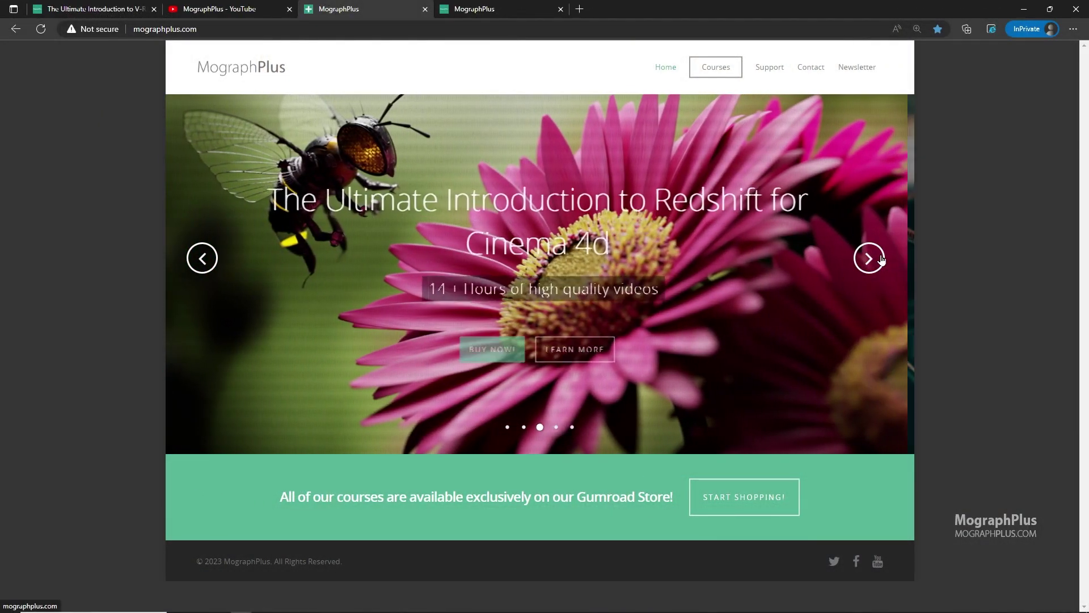
left_click(881, 259)
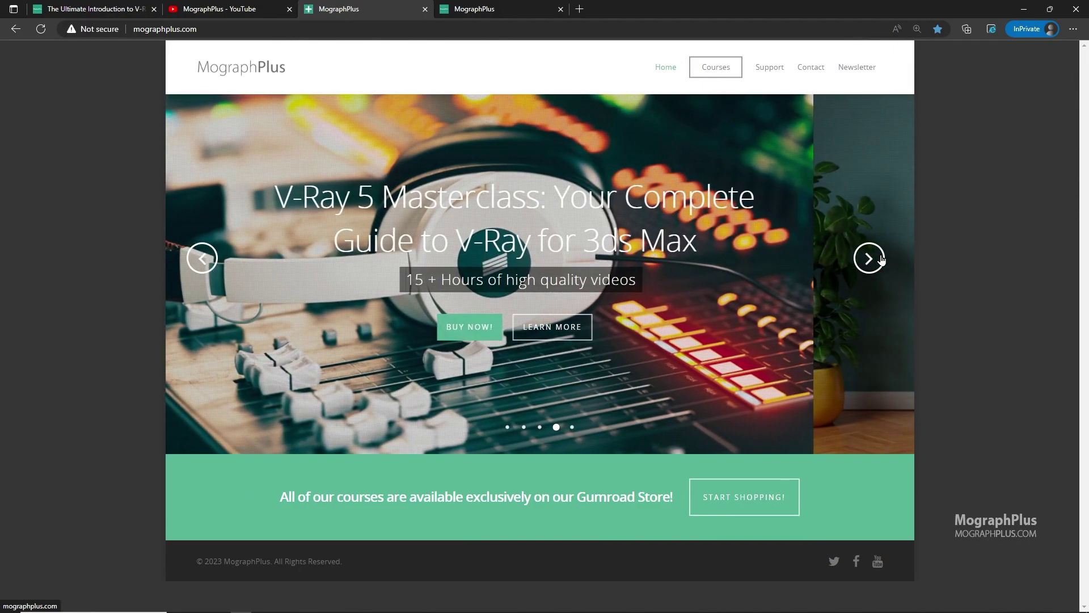
left_click(880, 259)
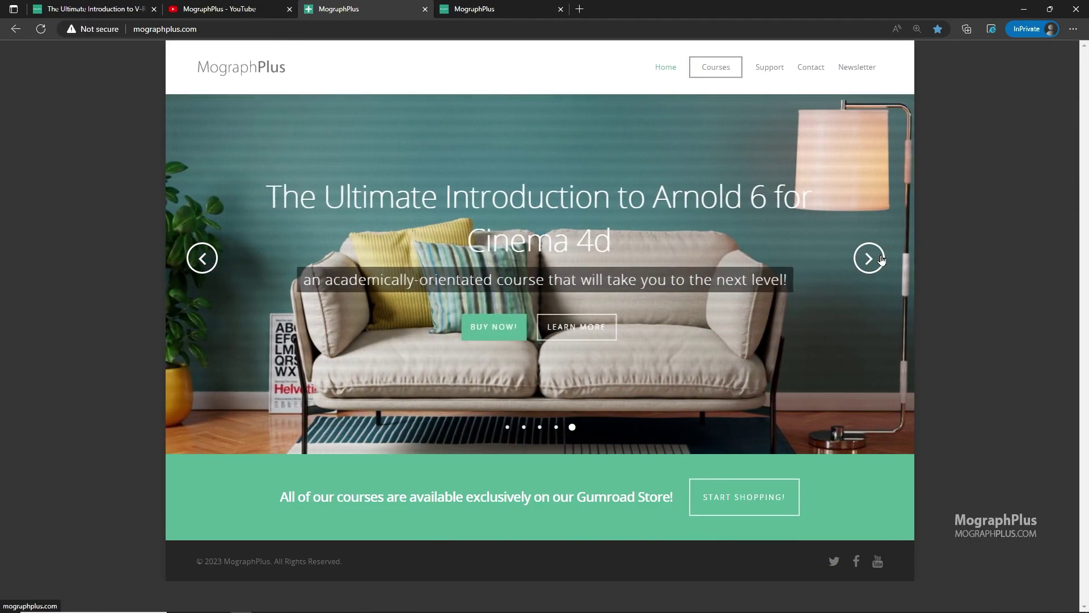
left_click(506, 429)
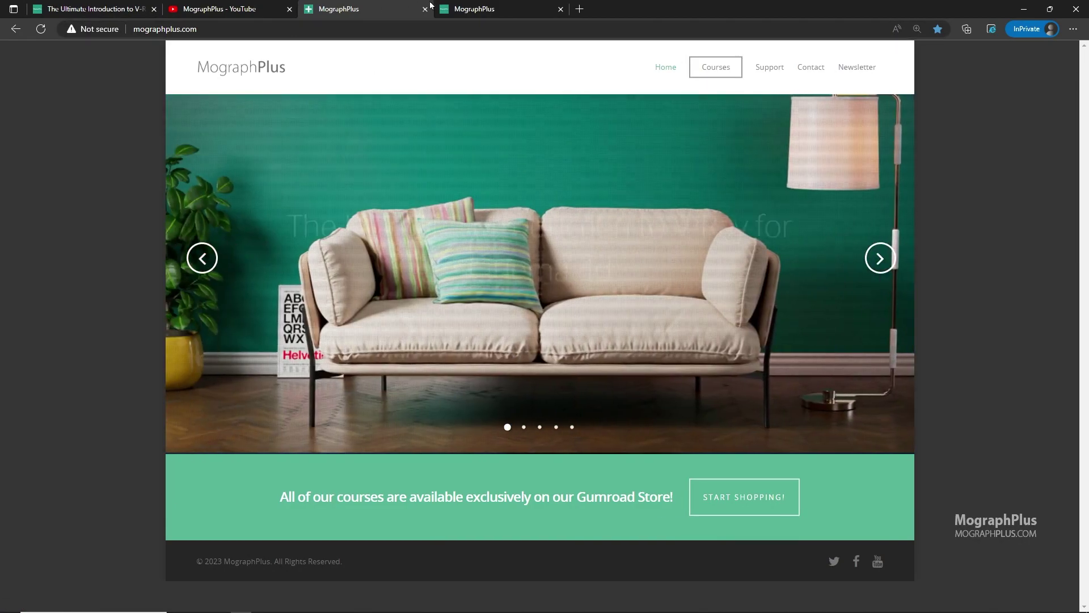